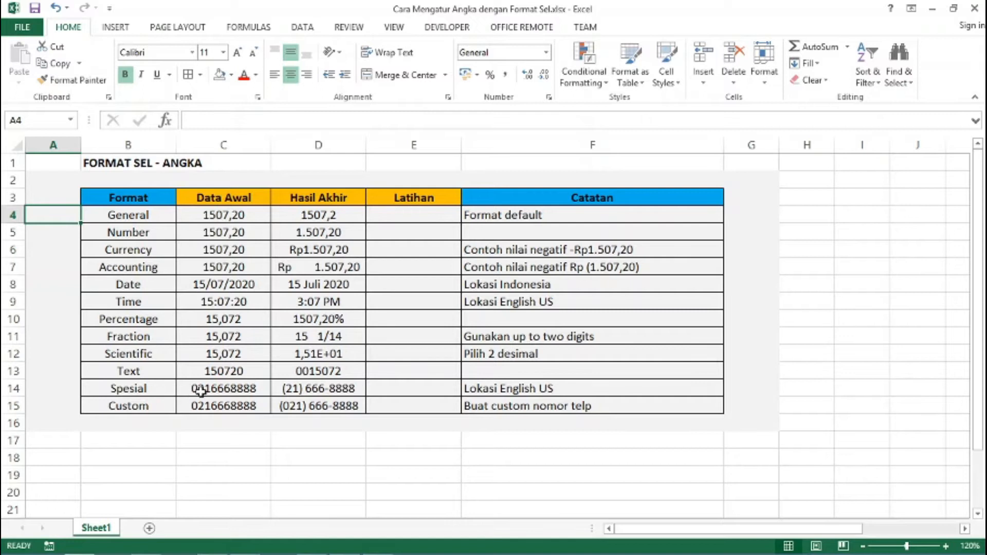
# Enter 1507,20 in Latihan cells E4 (General) and E5 (Number)
pyautogui.click(410, 214)
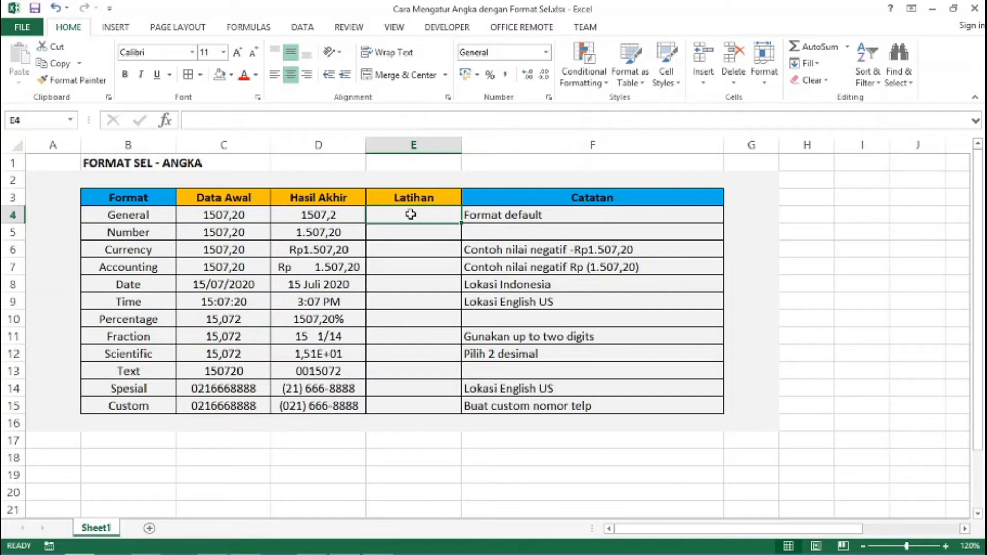
pyautogui.write('1')
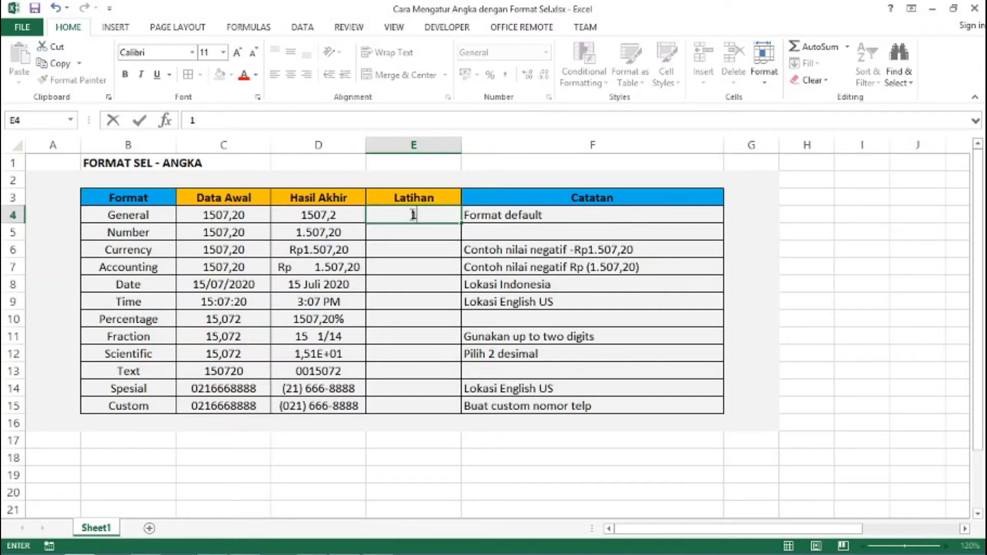
pyautogui.write('507,20')
pyautogui.press('Return')
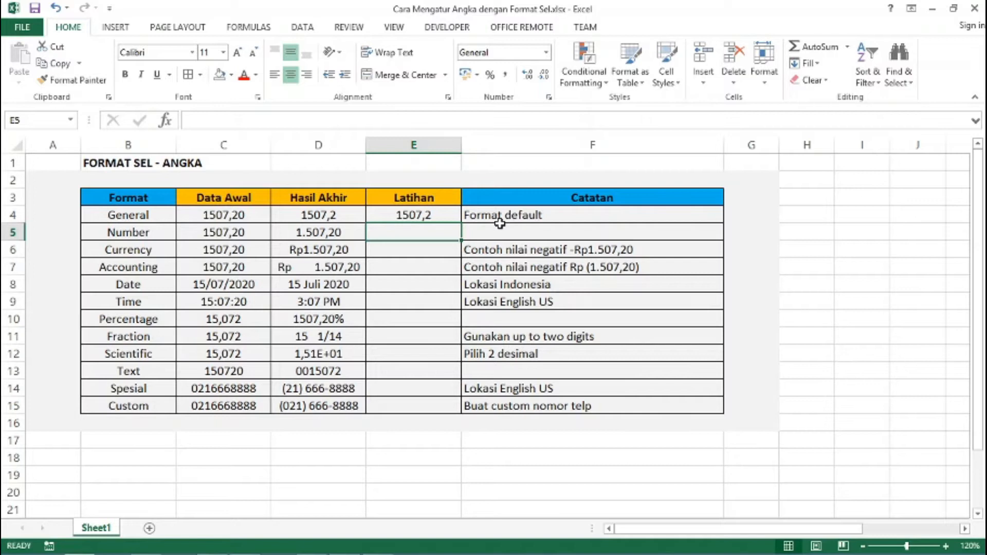
pyautogui.write('150')
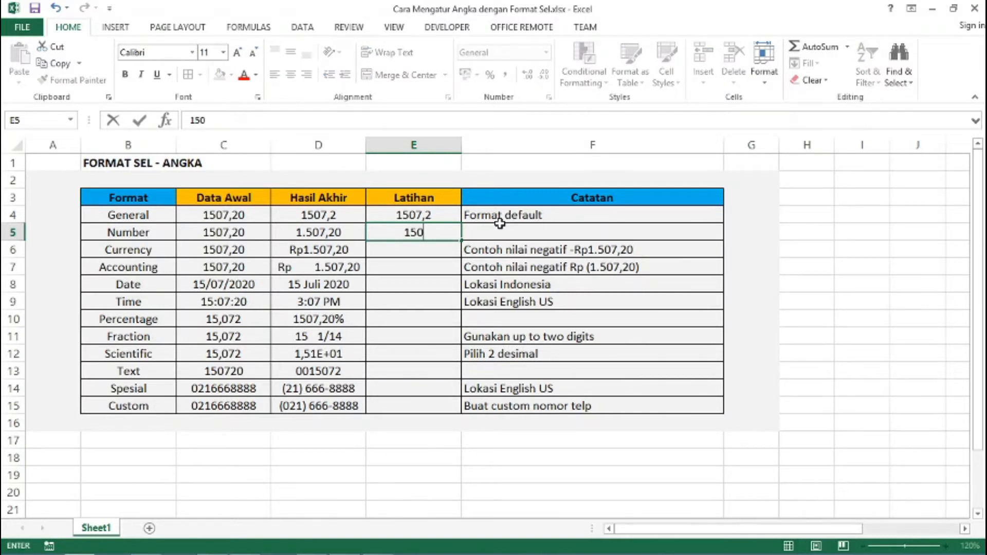
pyautogui.write('7,20')
pyautogui.press('Return')
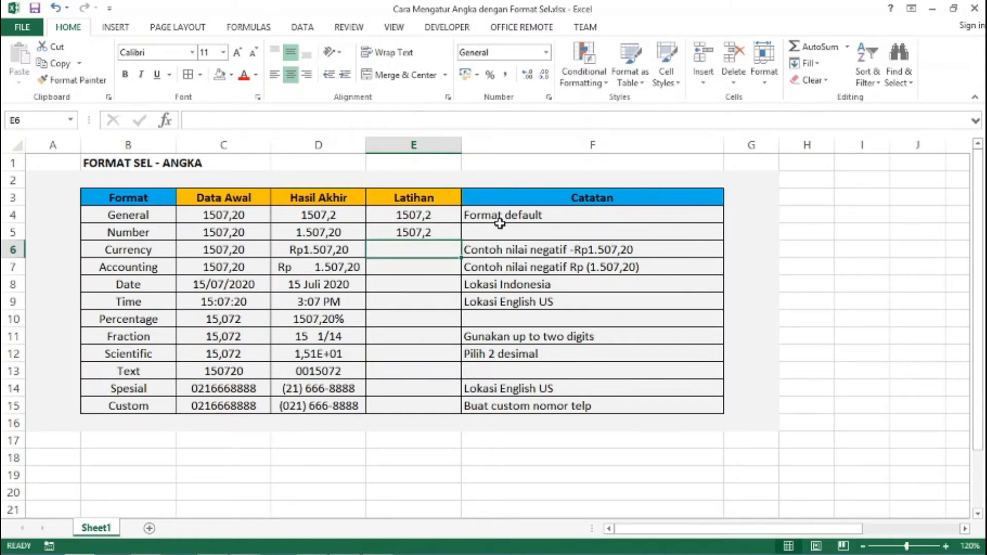
pyautogui.press('Up')
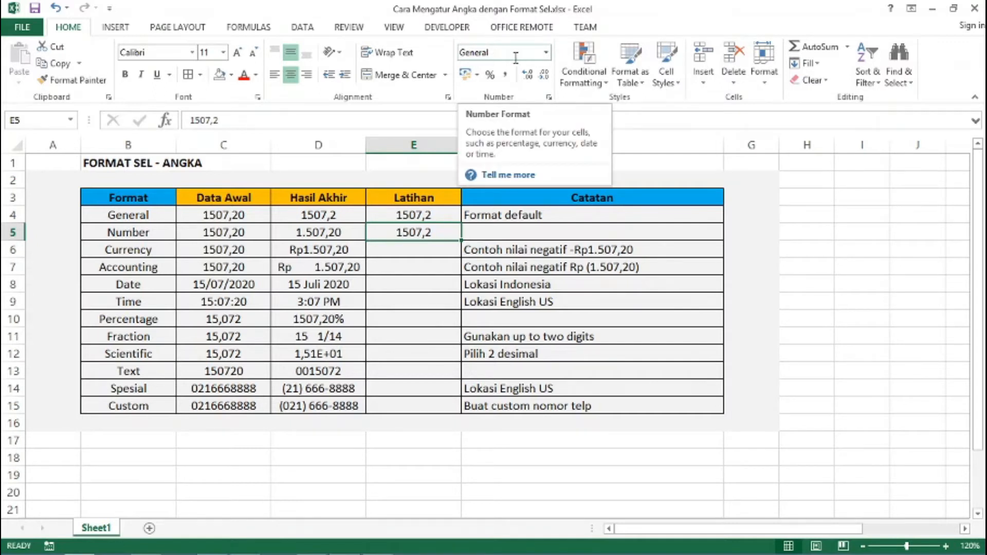
# Look through the number format list and the formatting options without changing anything
pyautogui.click(546, 53)
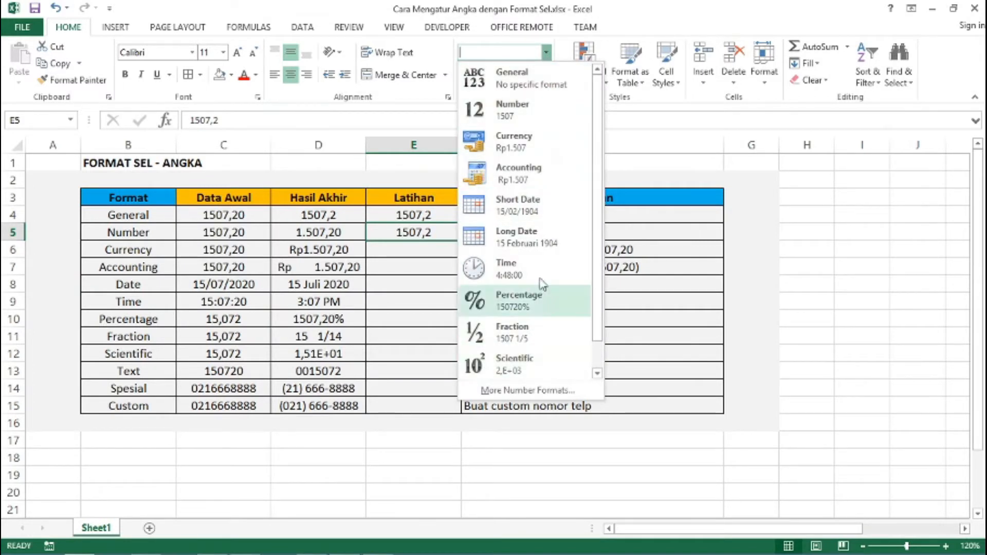
pyautogui.click(546, 52)
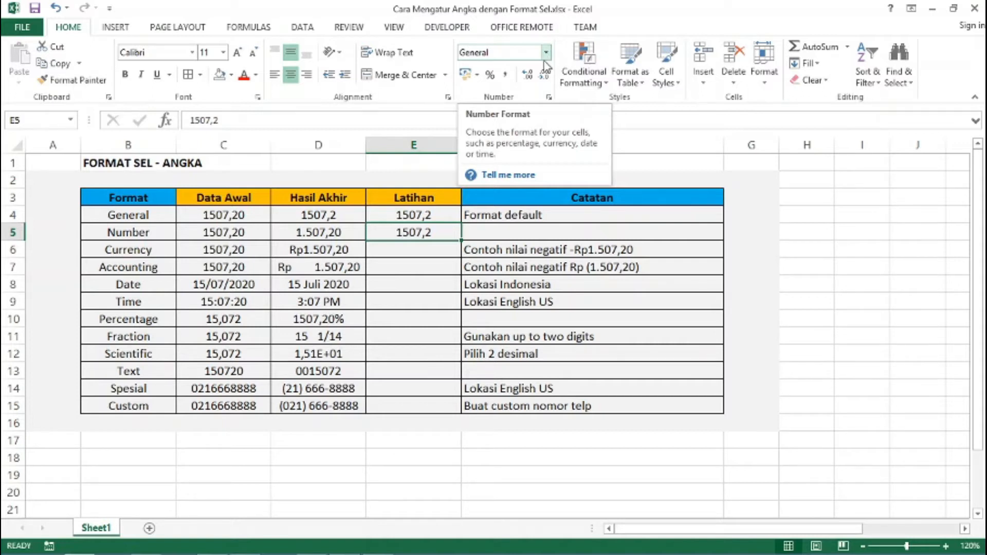
pyautogui.click(550, 100)
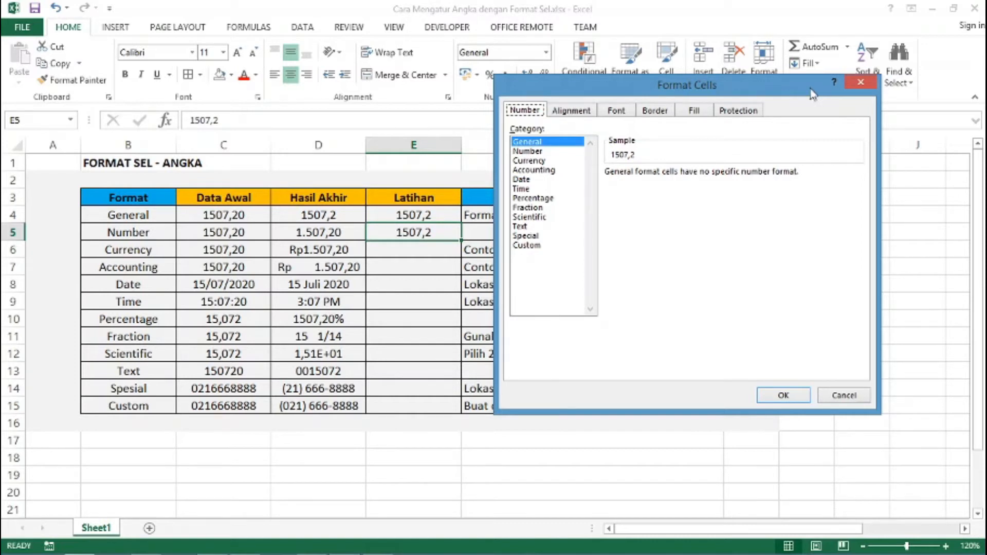
pyautogui.click(860, 82)
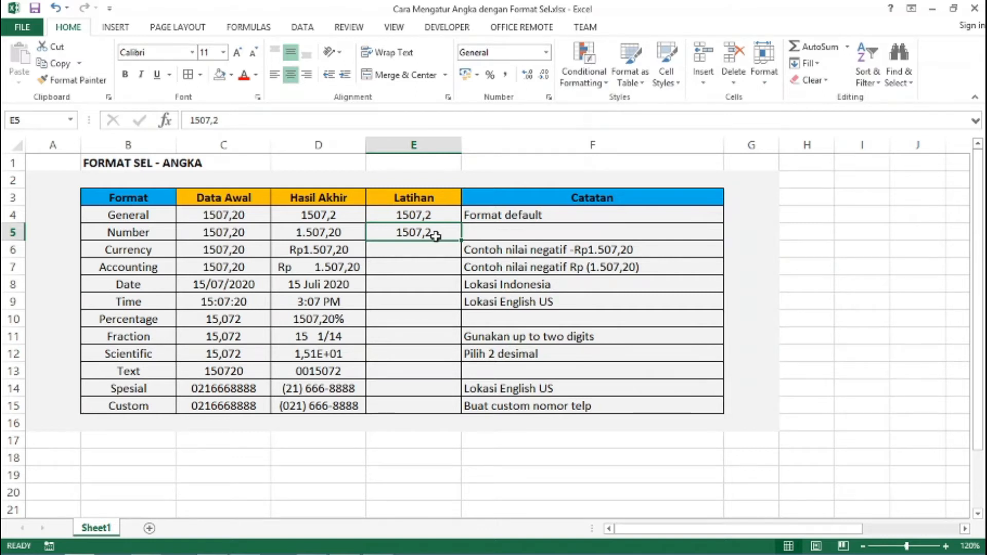
# Format E5 as Number with 2 decimals and a 1000 separator, showing 1.507,20
pyautogui.hotkey('ctrl', '1')
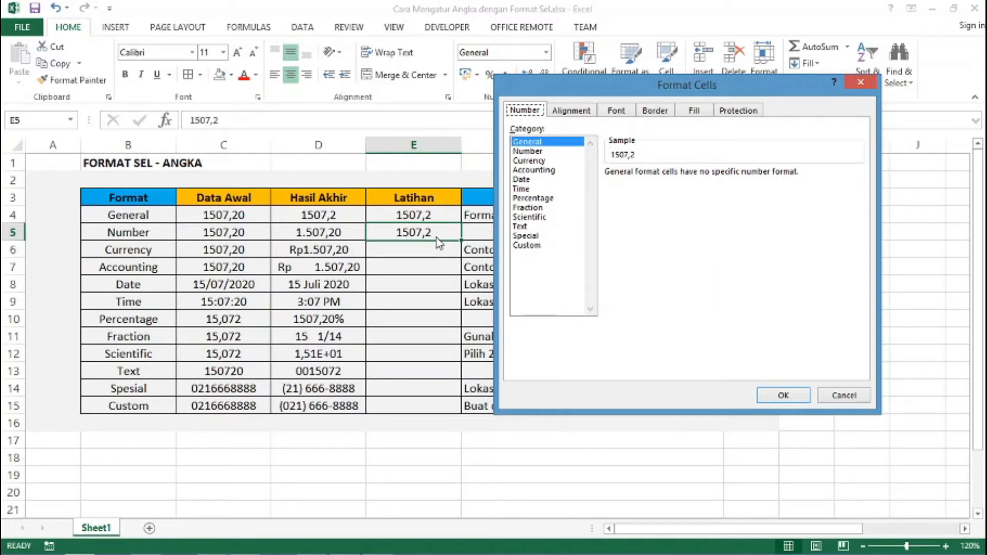
pyautogui.click(522, 151)
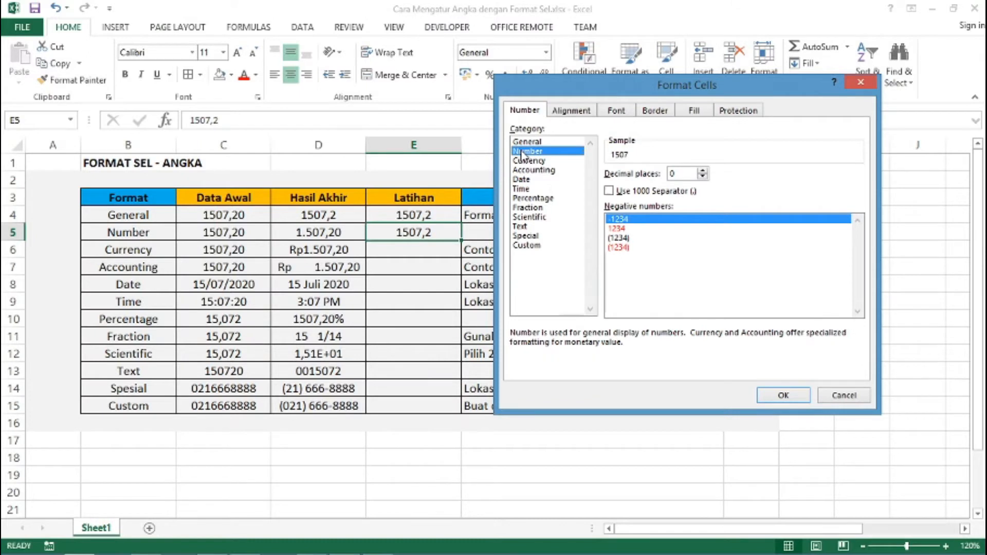
pyautogui.click(702, 171)
pyautogui.click(703, 171)
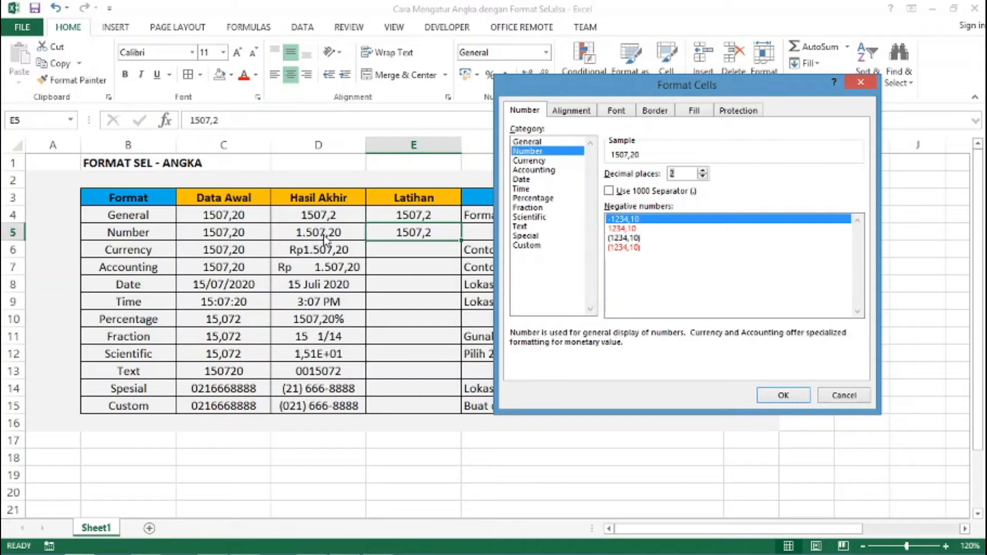
pyautogui.click(609, 192)
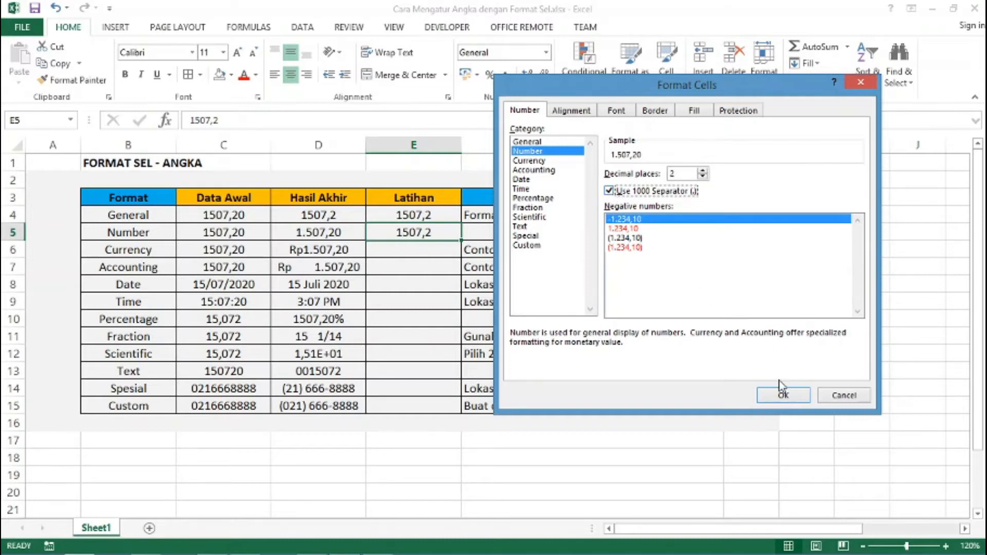
pyautogui.click(782, 396)
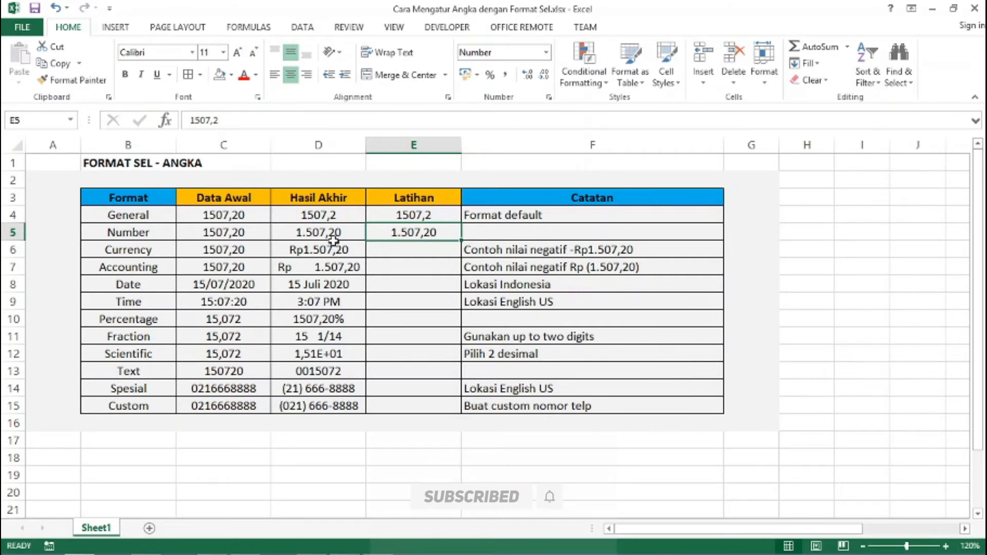
pyautogui.click(407, 249)
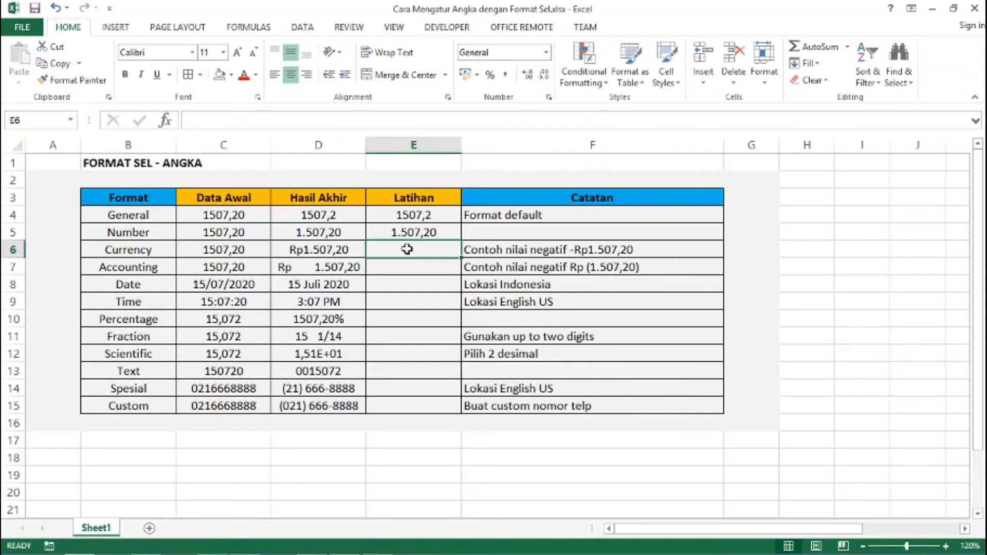
# Format E6 as Rp currency with 2 decimals, then enter 1507,20 to show Rp1.507,20
pyautogui.hotkey('ctrl', '1')
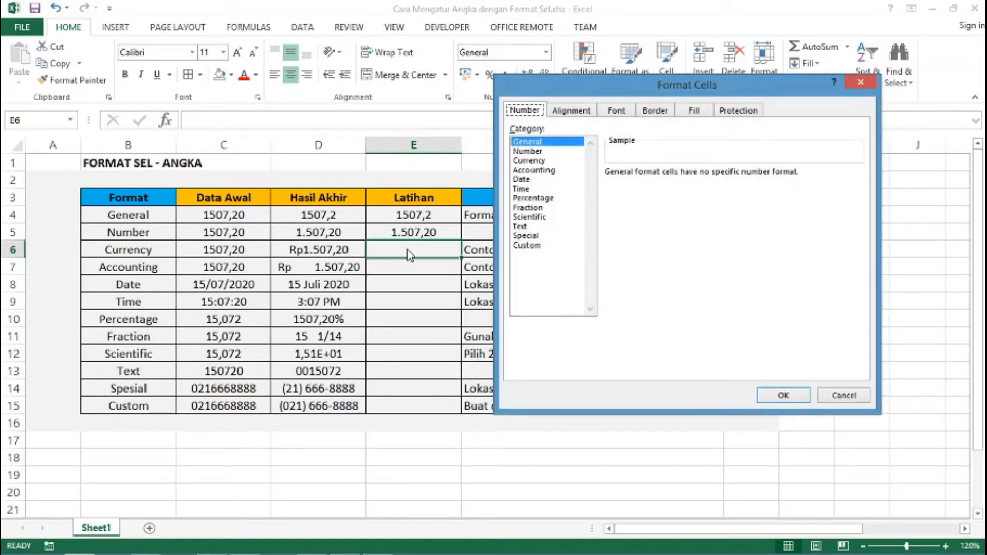
pyautogui.click(532, 163)
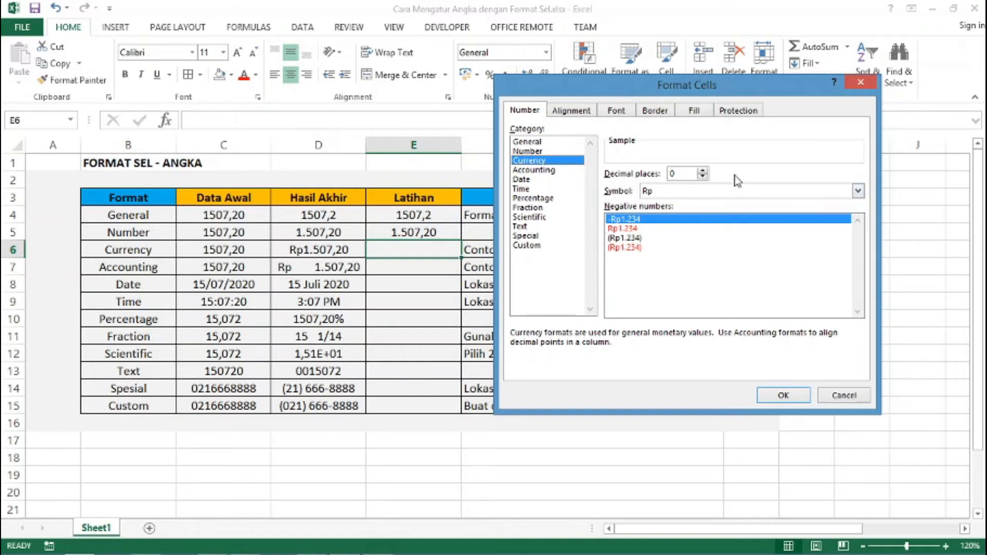
pyautogui.click(652, 194)
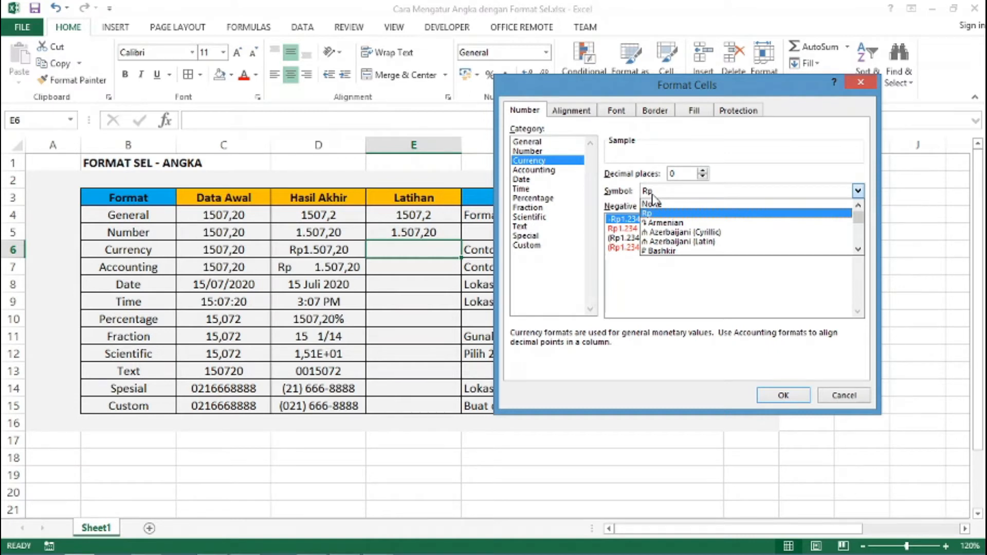
pyautogui.scroll(-4, 667, 240)
pyautogui.scroll(4, 667, 241)
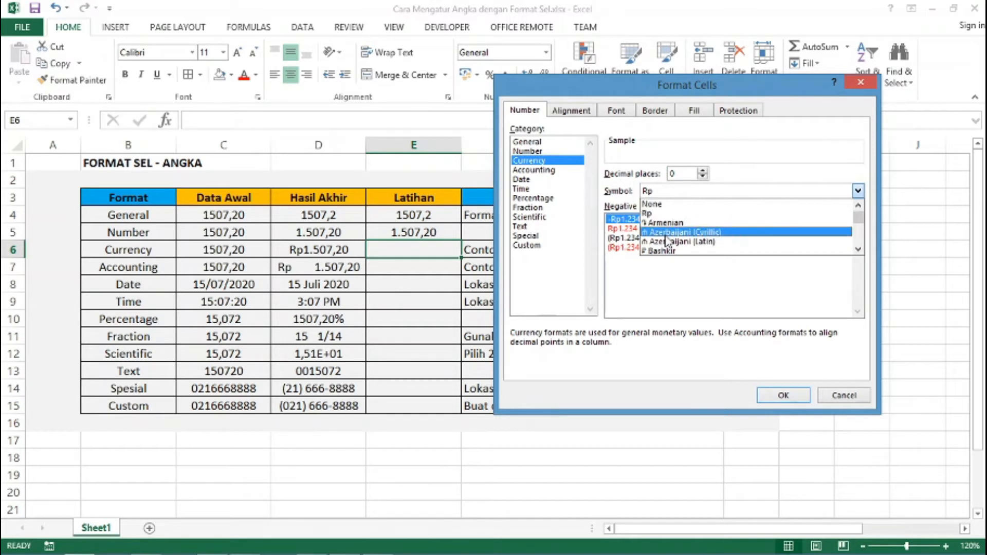
pyautogui.click(656, 215)
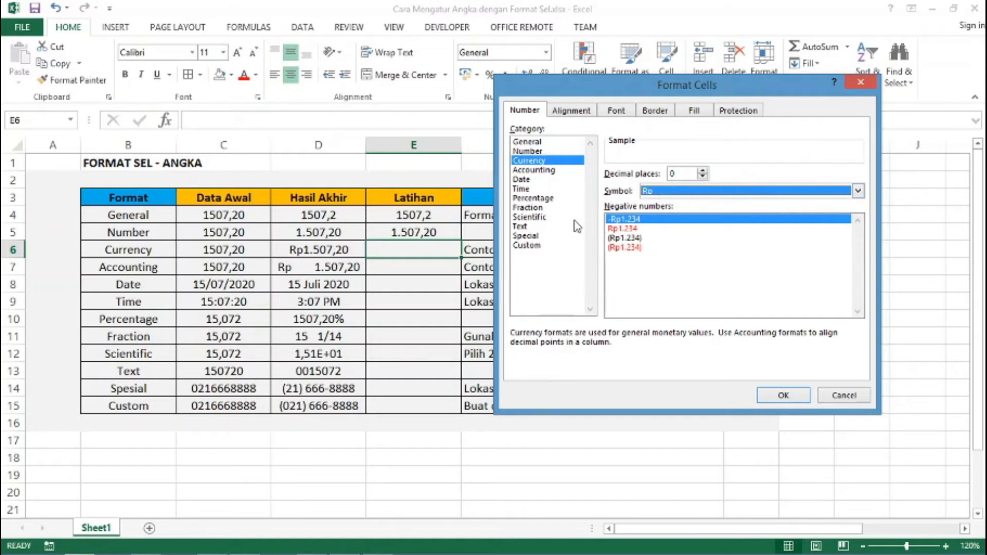
pyautogui.click(702, 172)
pyautogui.click(702, 171)
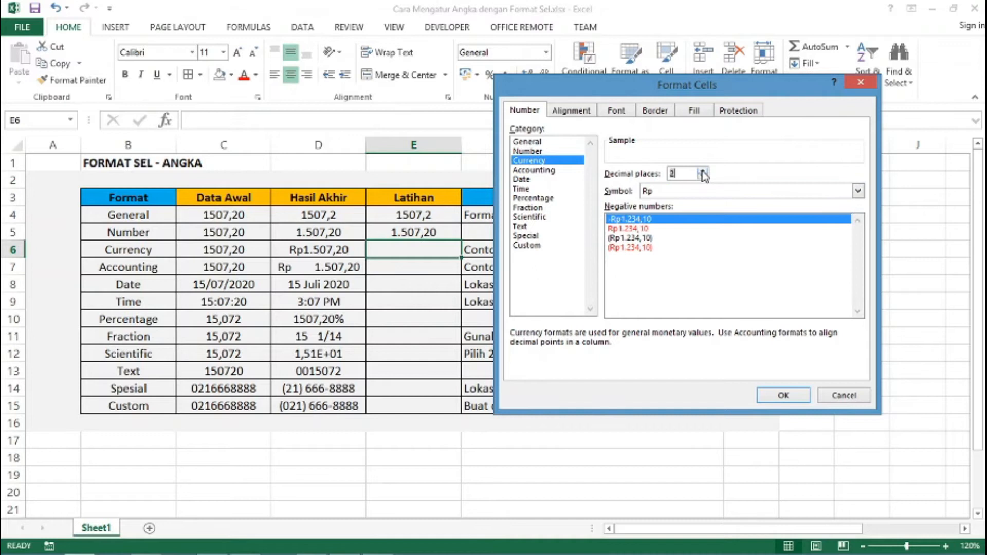
pyautogui.click(785, 395)
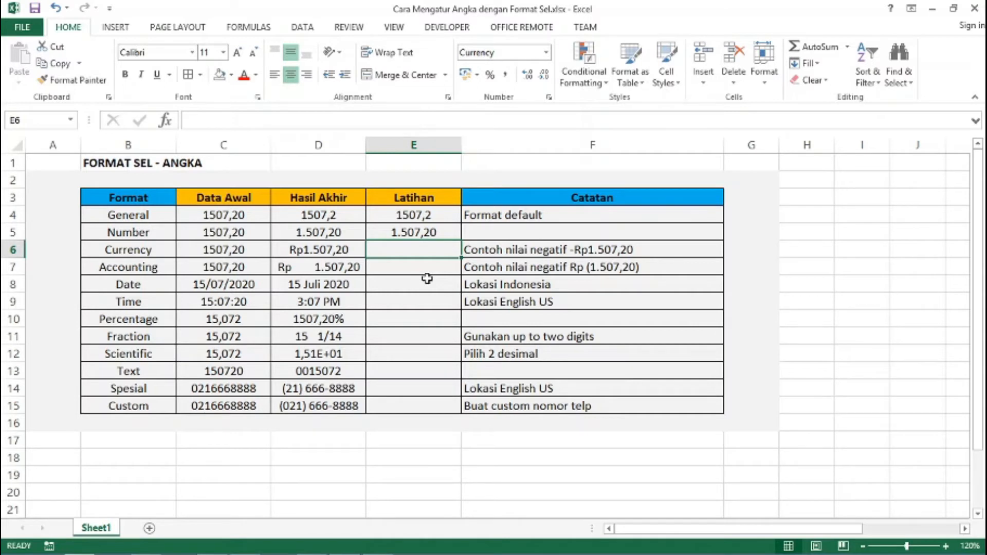
pyautogui.write('1507,20')
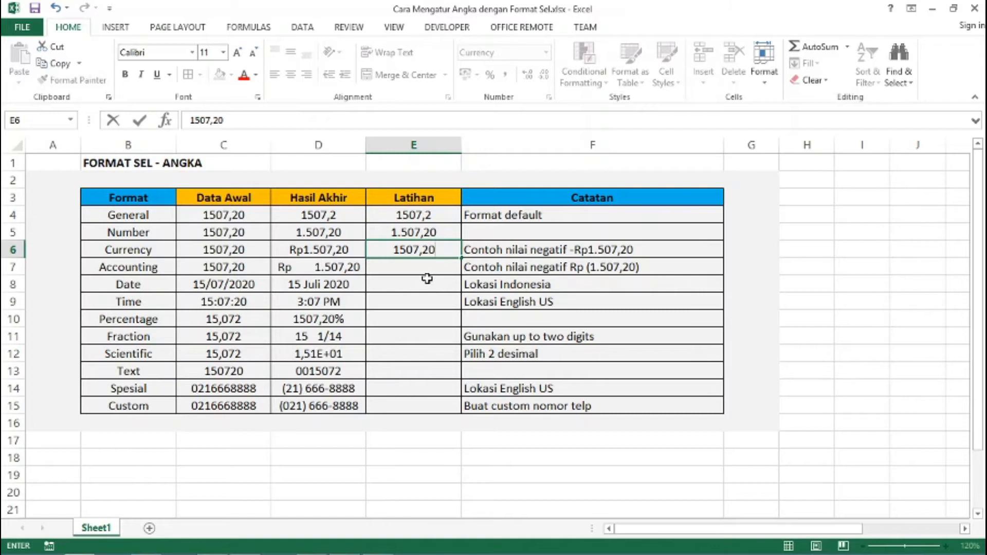
pyautogui.press('Return')
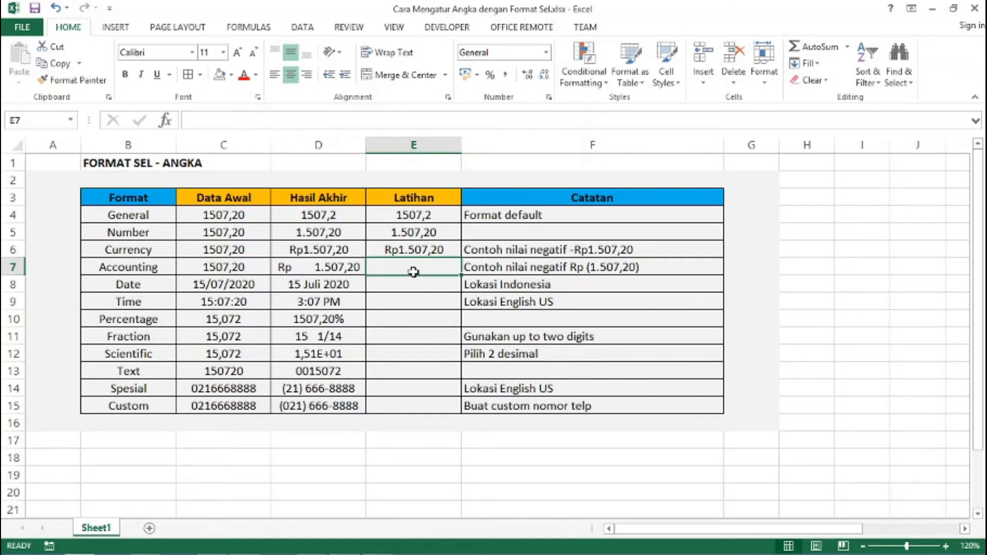
# Enter 1507,2 in E7 as Rp accounting with 2 decimals, then type 15/07/2020 in E8
pyautogui.write('1507')
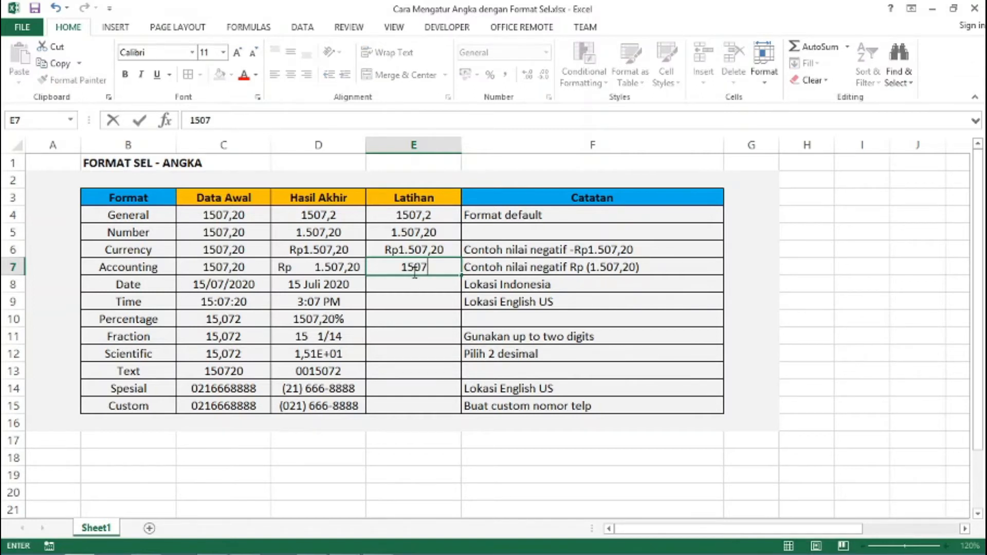
pyautogui.write(',2')
pyautogui.press('Return')
pyautogui.click(413, 271)
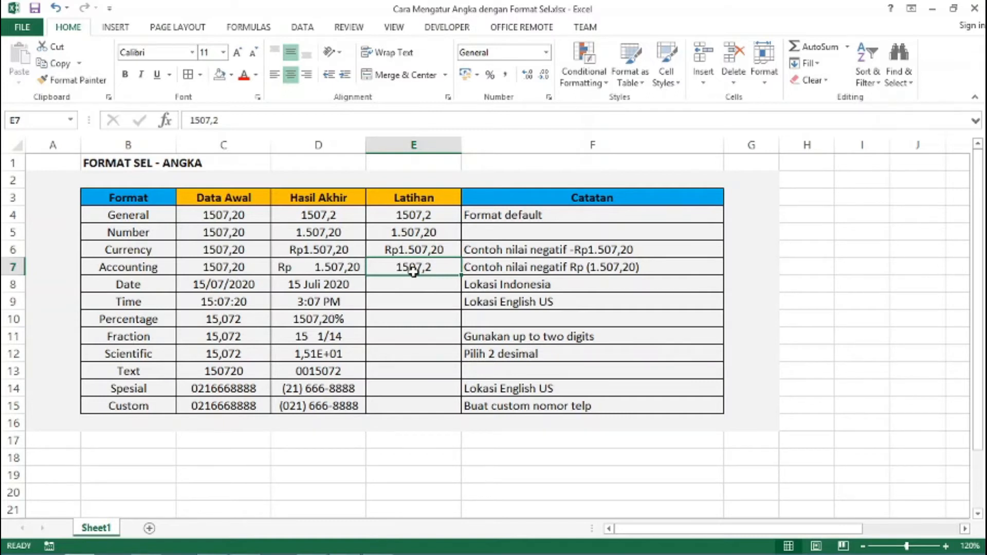
pyautogui.hotkey('ctrl', '1')
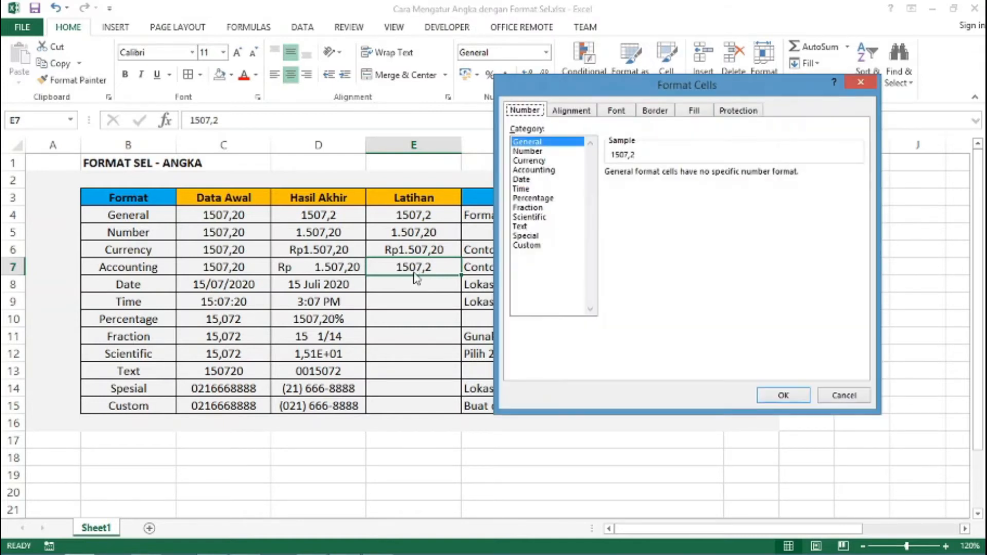
pyautogui.click(544, 170)
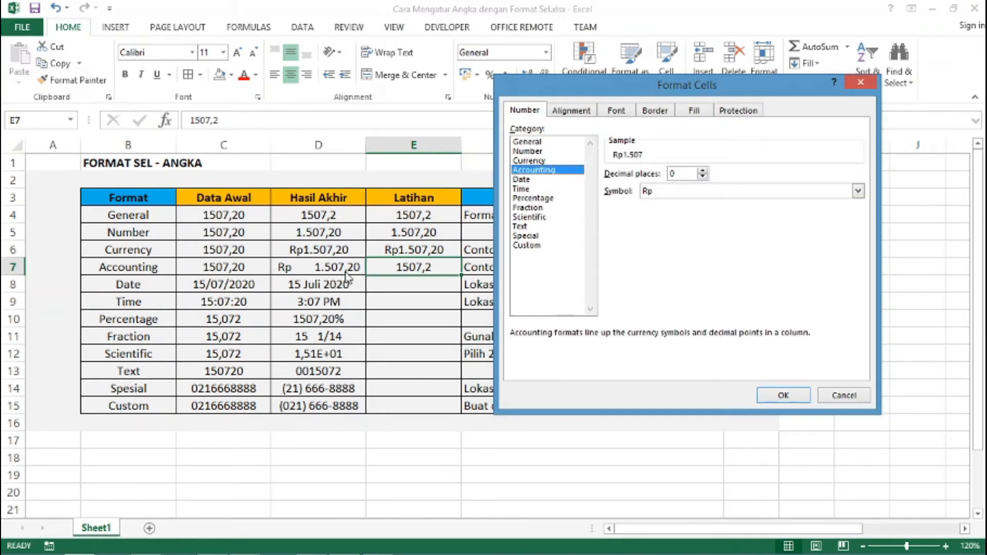
pyautogui.click(703, 170)
pyautogui.click(706, 171)
pyautogui.click(777, 397)
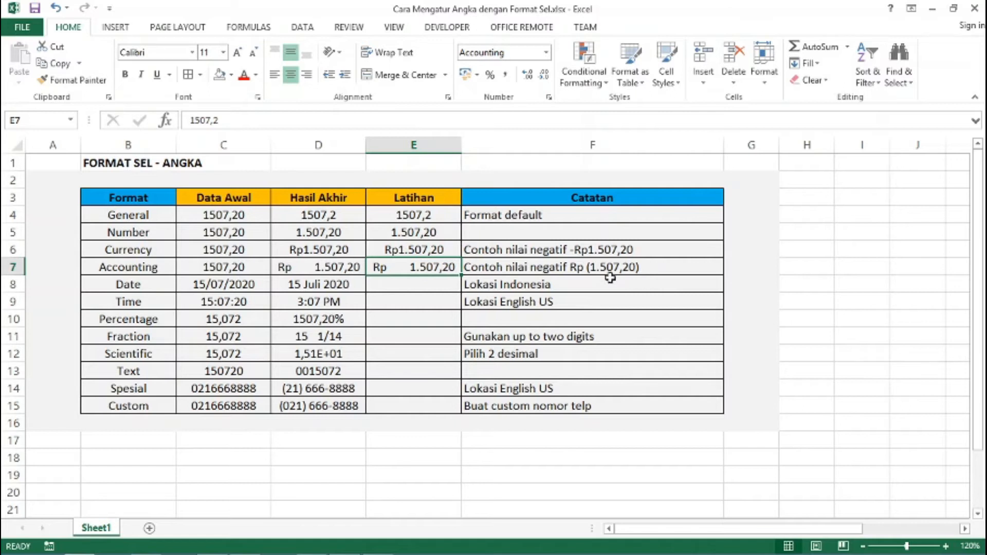
pyautogui.click(407, 287)
pyautogui.write('1')
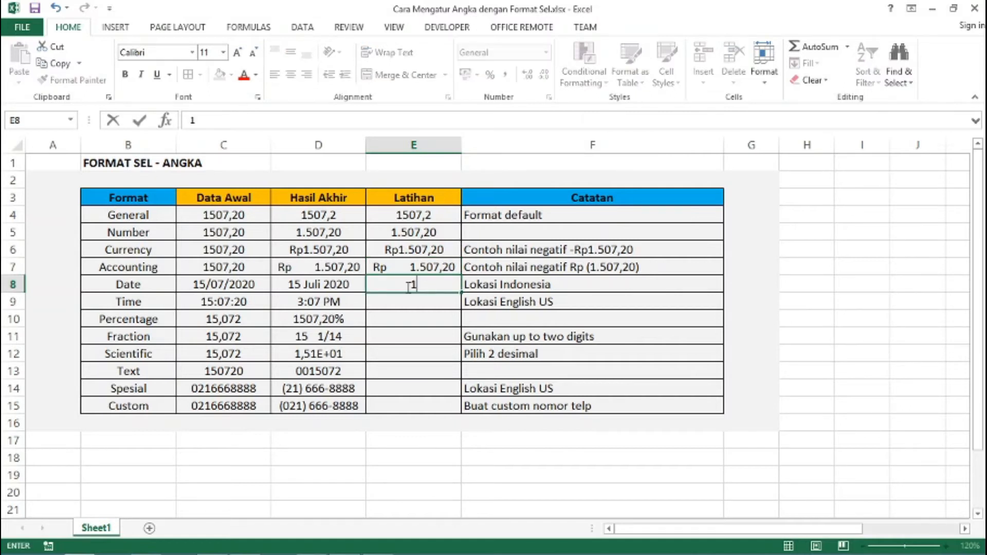
pyautogui.write('5/07/2020')
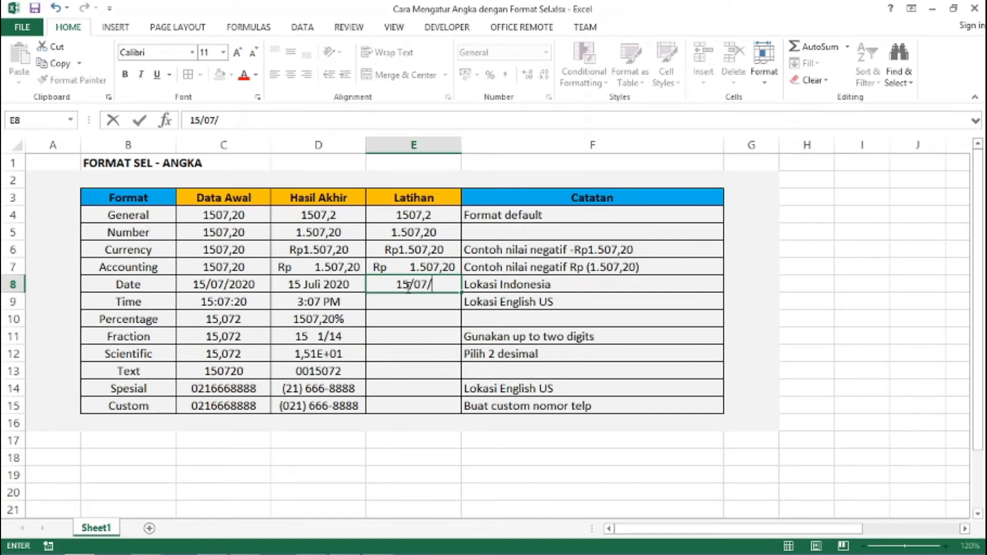
# Give the E8 date the Indonesian long date format so it reads 15 Juli 2020
pyautogui.press('Return')
pyautogui.click(407, 286)
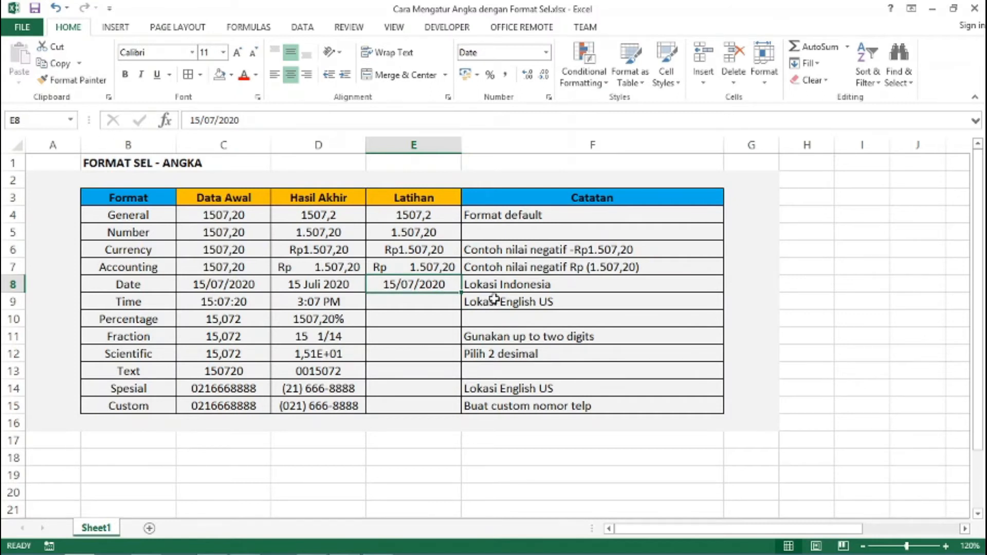
pyautogui.hotkey('ctrl', '1')
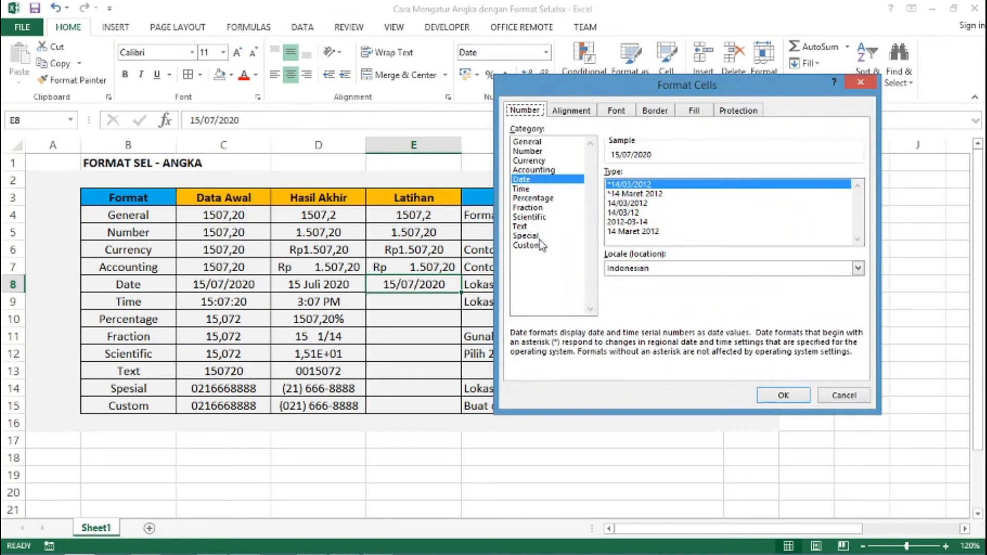
pyautogui.click(521, 180)
pyautogui.click(671, 268)
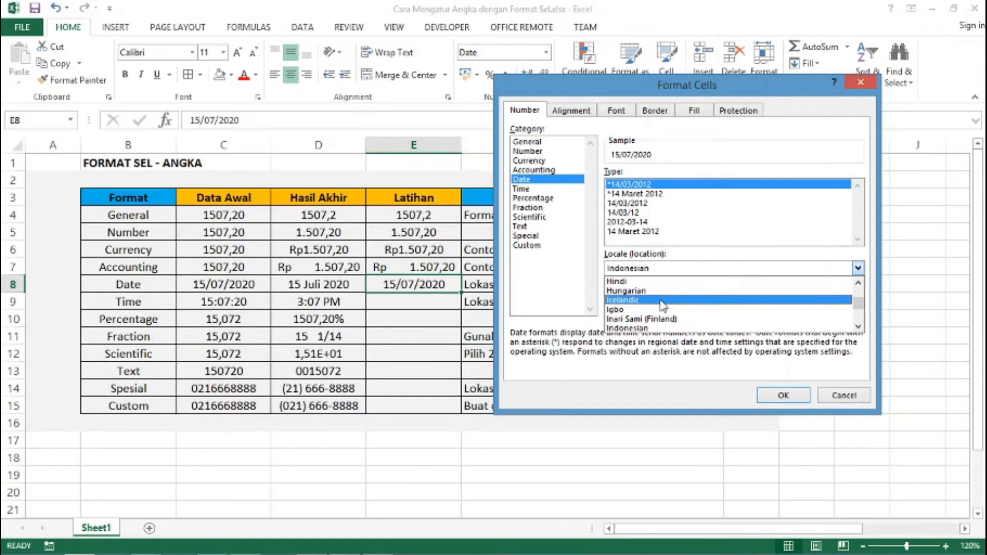
pyautogui.click(676, 273)
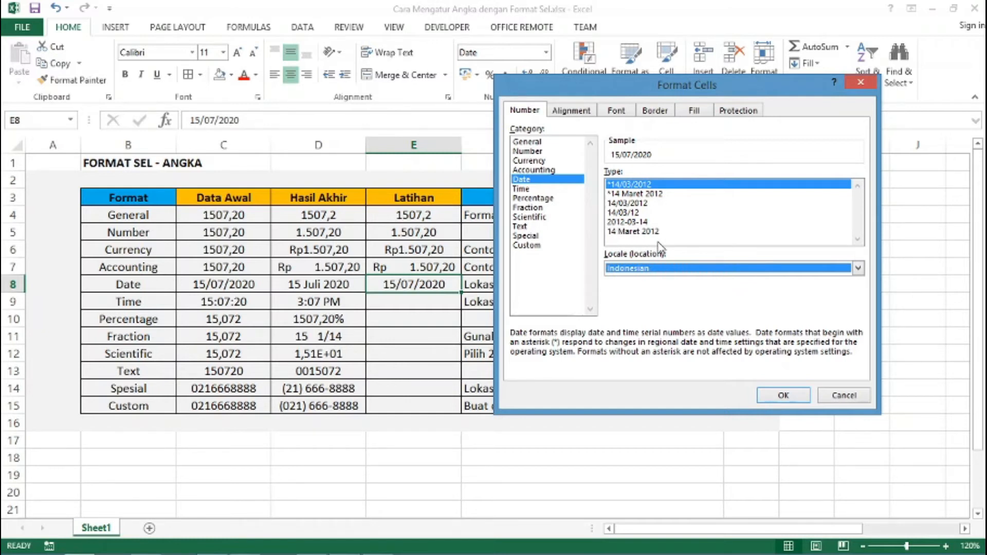
pyautogui.click(632, 233)
pyautogui.click(781, 394)
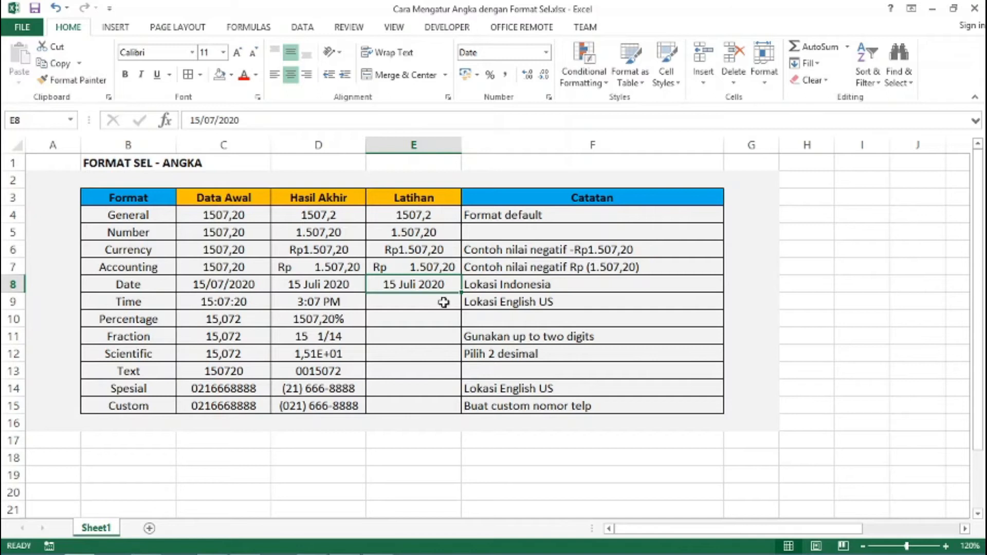
# Enter the time 15:07:20 in cell E9
pyautogui.click(443, 302)
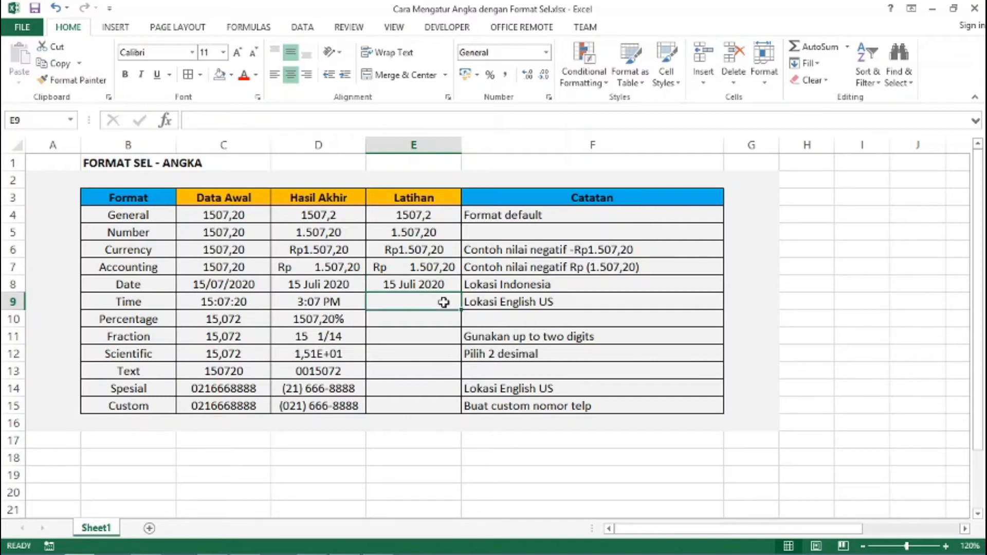
pyautogui.write('1')
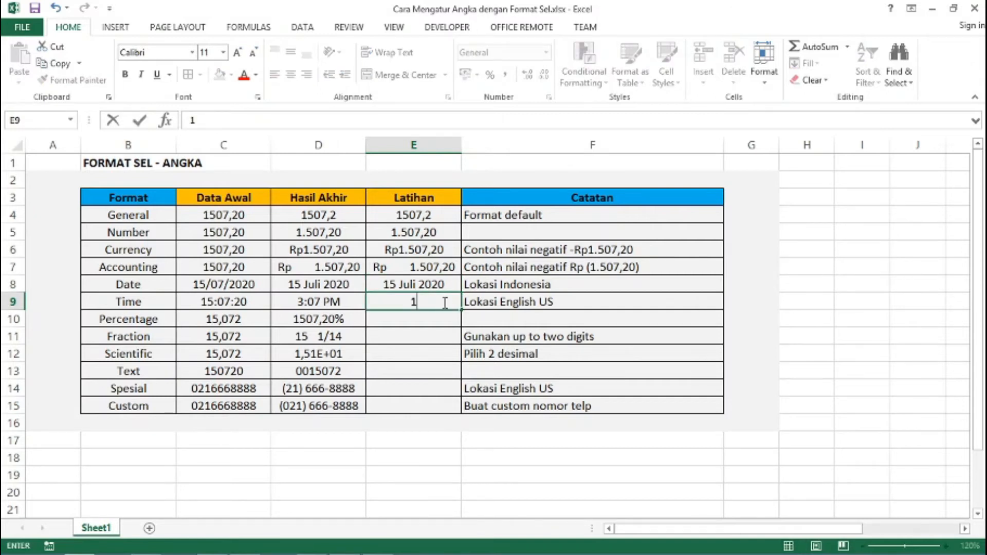
pyautogui.write('5:07:20')
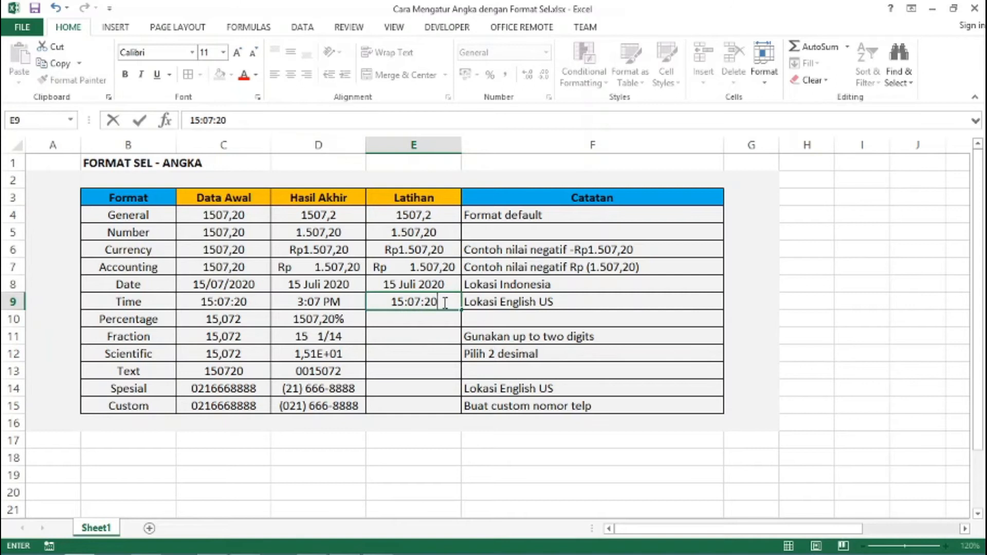
pyautogui.press('Return')
# Format E9 as English (United States) time in the 1:30 PM style, showing 3:07 PM
pyautogui.click(444, 301)
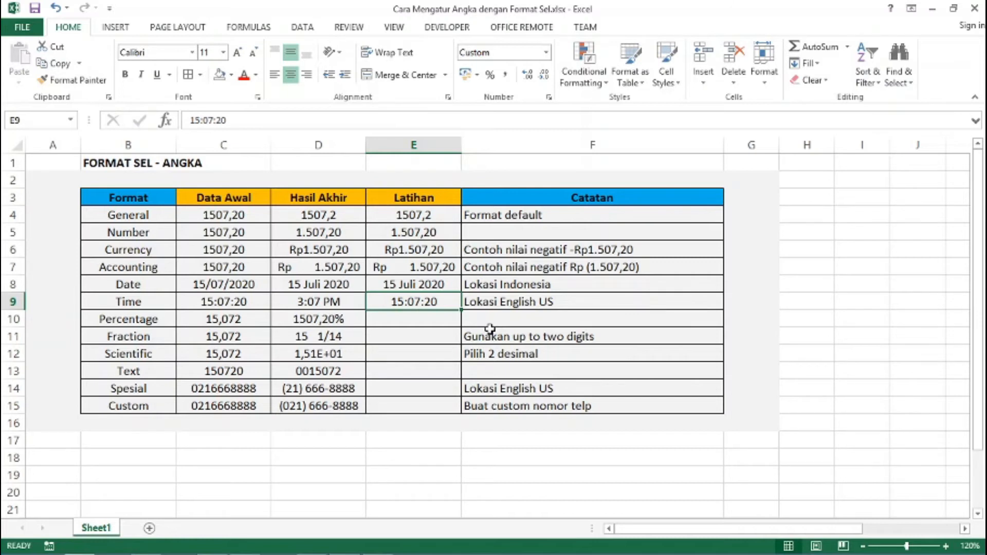
pyautogui.hotkey('ctrl', '1')
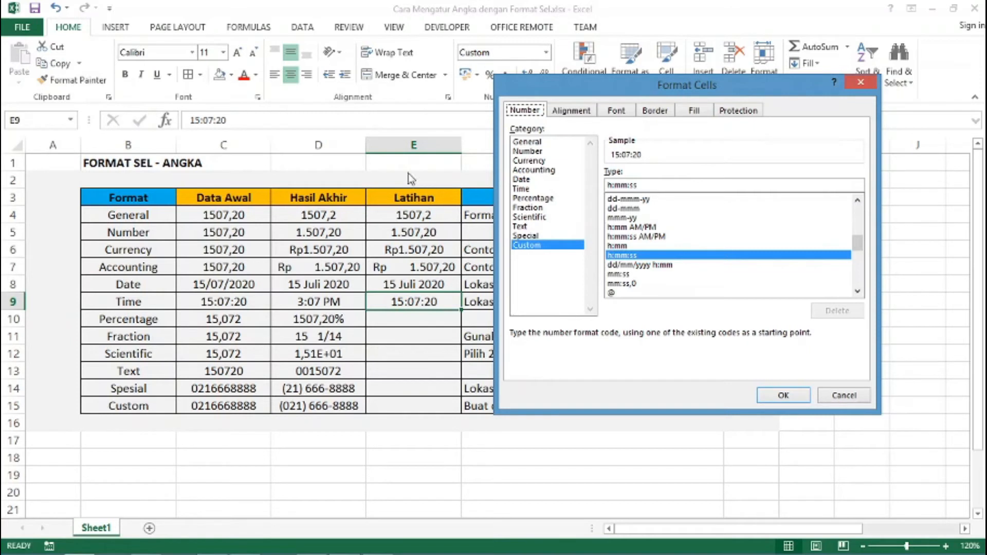
pyautogui.click(522, 189)
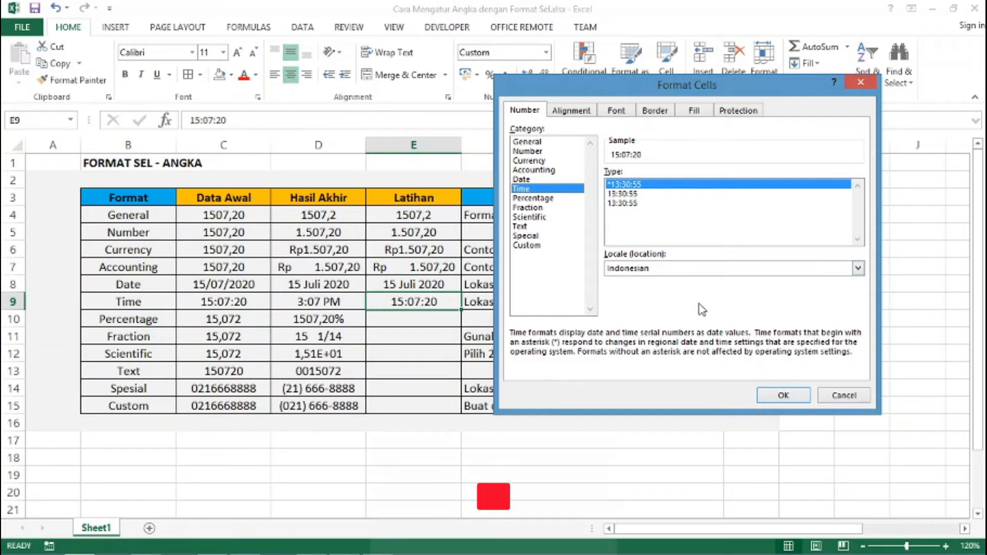
pyautogui.click(702, 274)
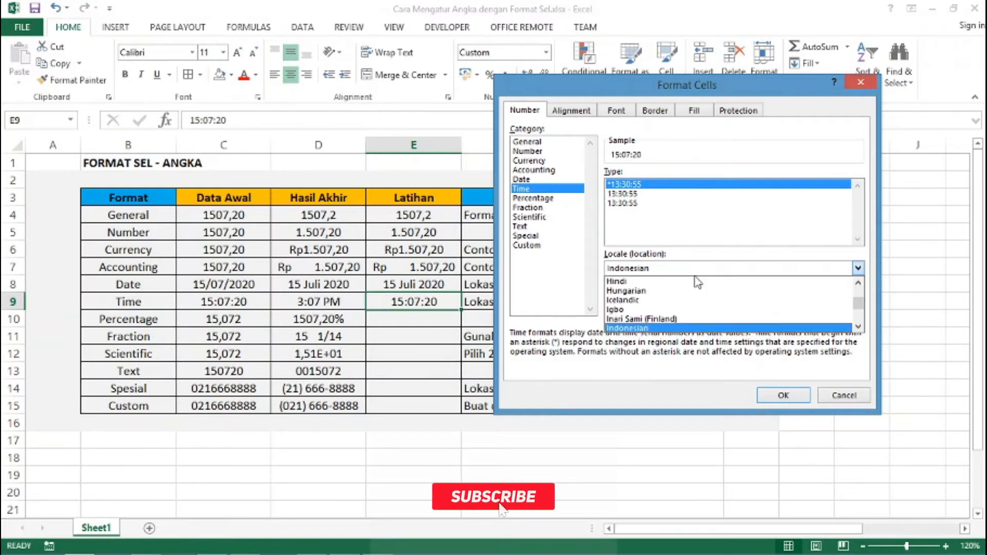
pyautogui.scroll(7, 683, 295)
pyautogui.scroll(8, 683, 296)
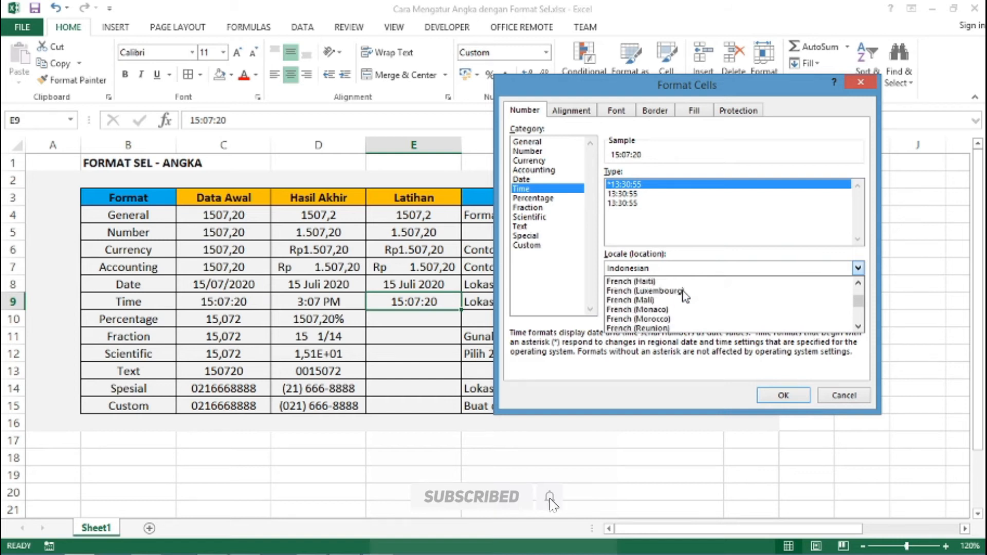
pyautogui.scroll(-1, 683, 296)
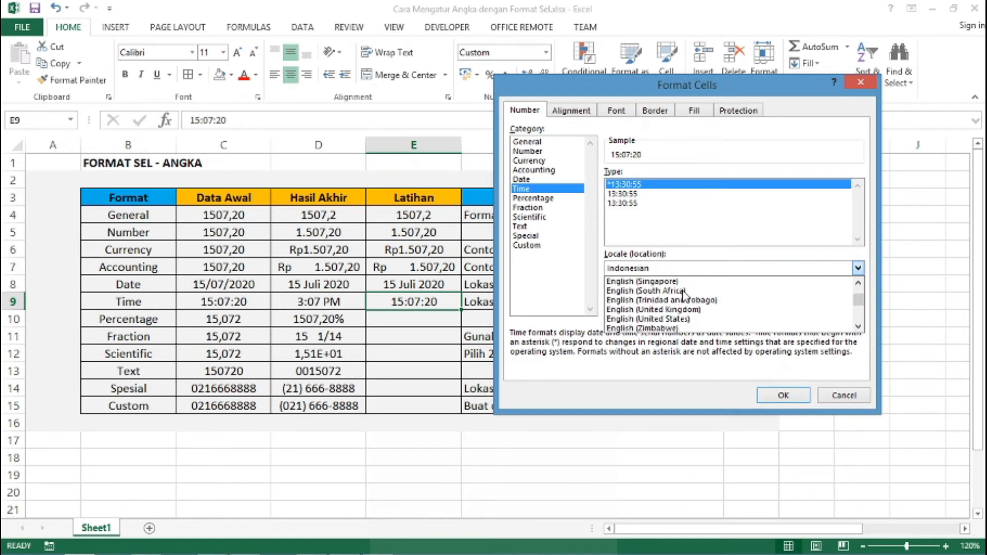
pyautogui.click(675, 319)
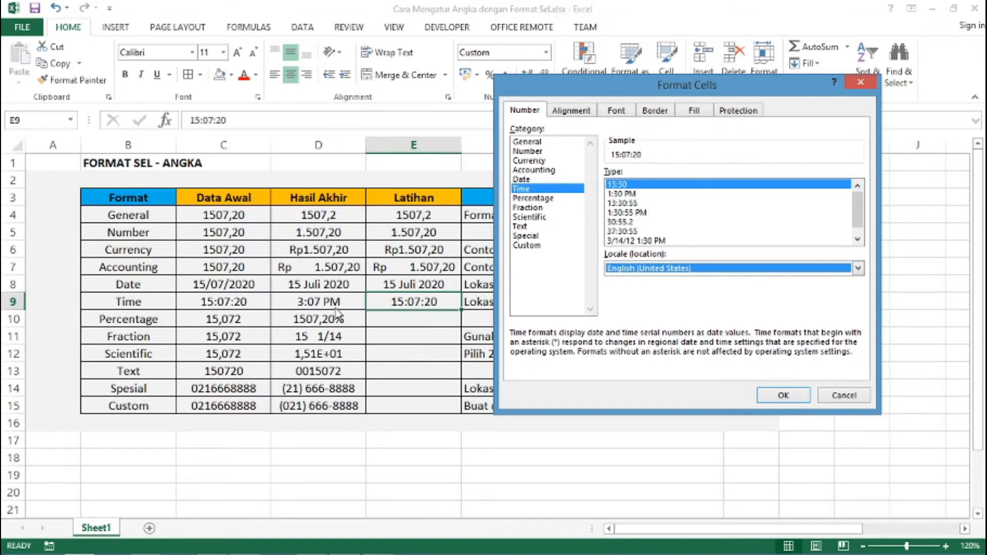
pyautogui.click(619, 194)
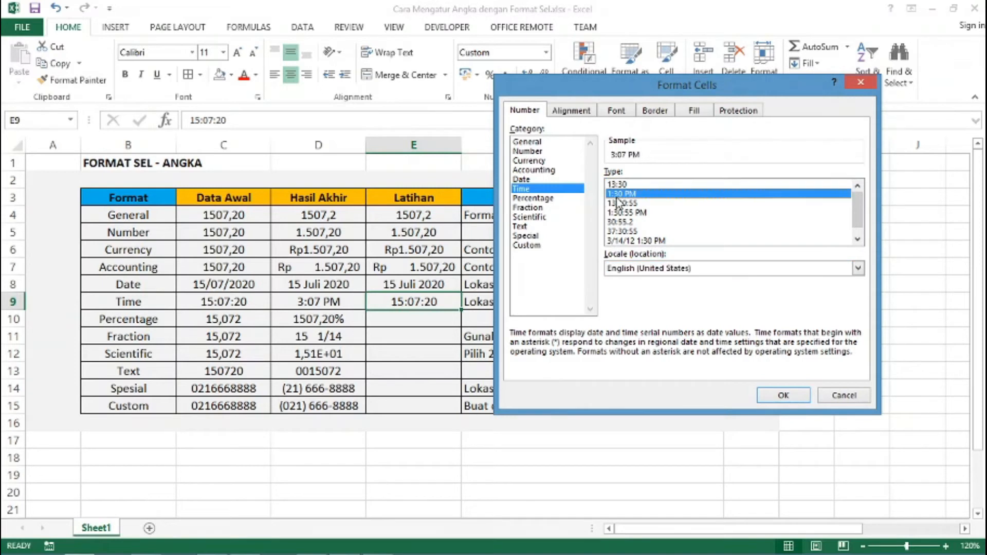
pyautogui.click(782, 395)
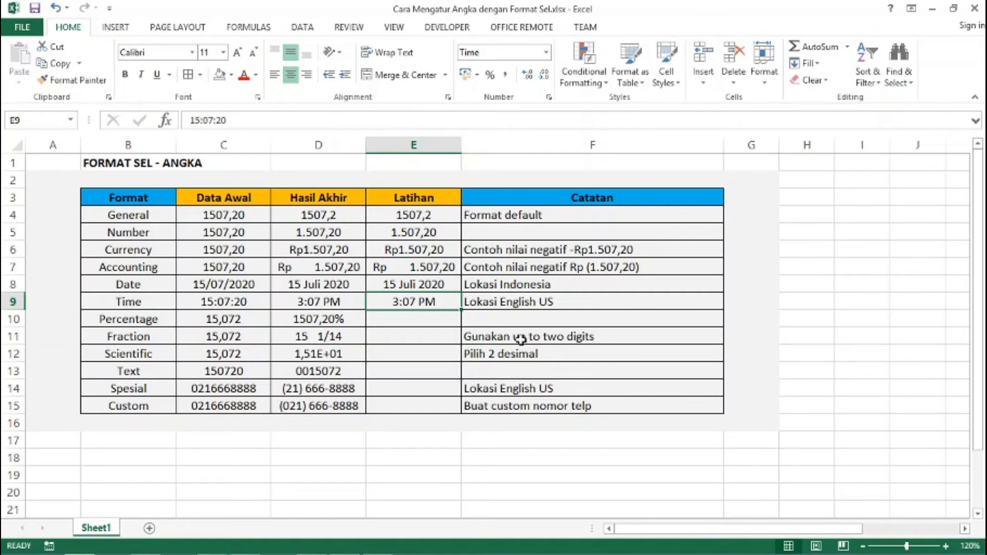
# Enter 15,072 in E10 and format it as Percentage with 2 decimals, showing 1507,20%
pyautogui.press('Down')
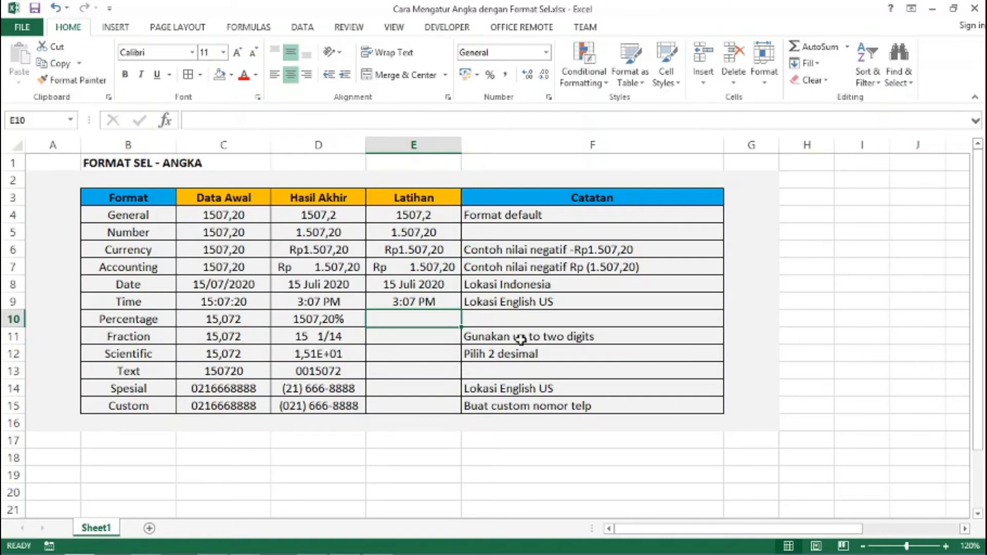
pyautogui.write('15')
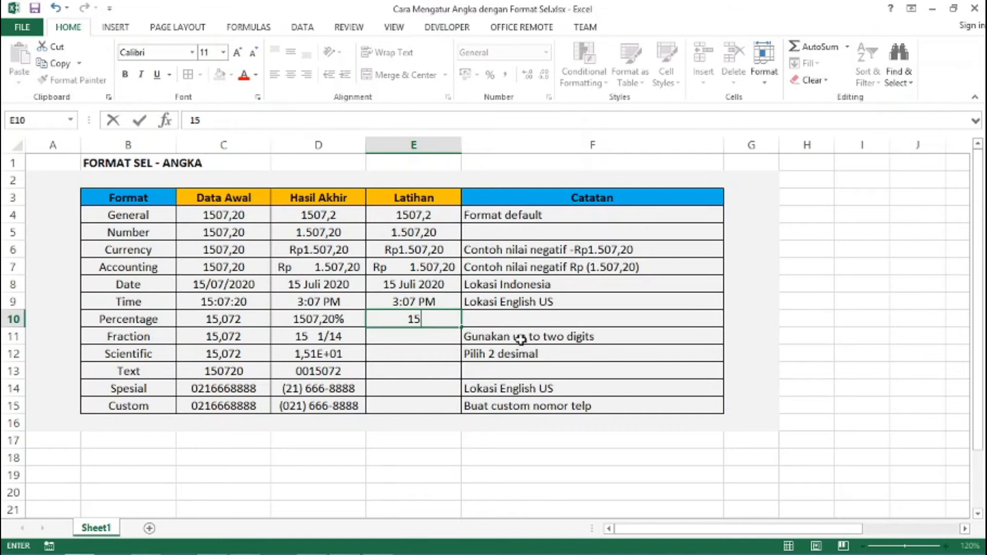
pyautogui.write(',072')
pyautogui.press('Return')
pyautogui.press('Up')
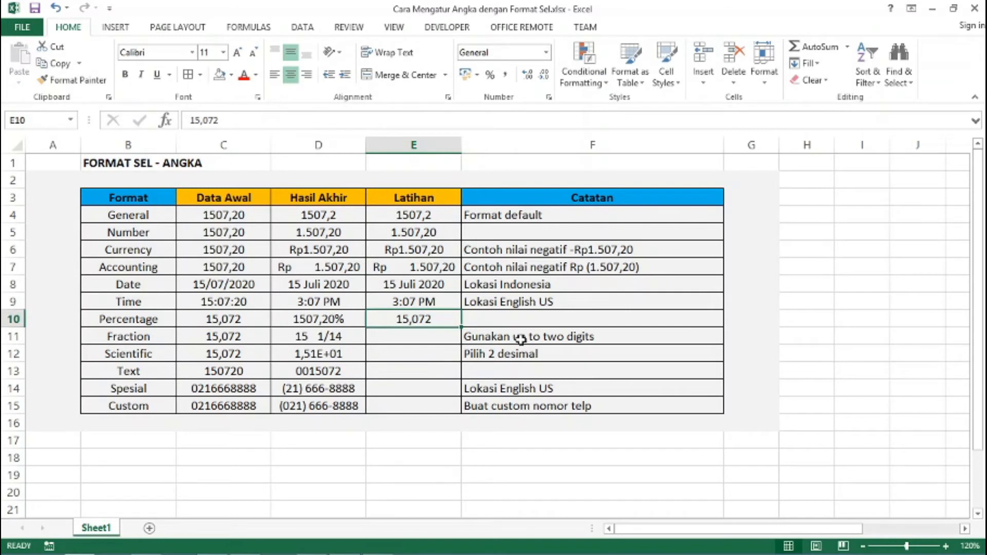
pyautogui.hotkey('ctrl', '1')
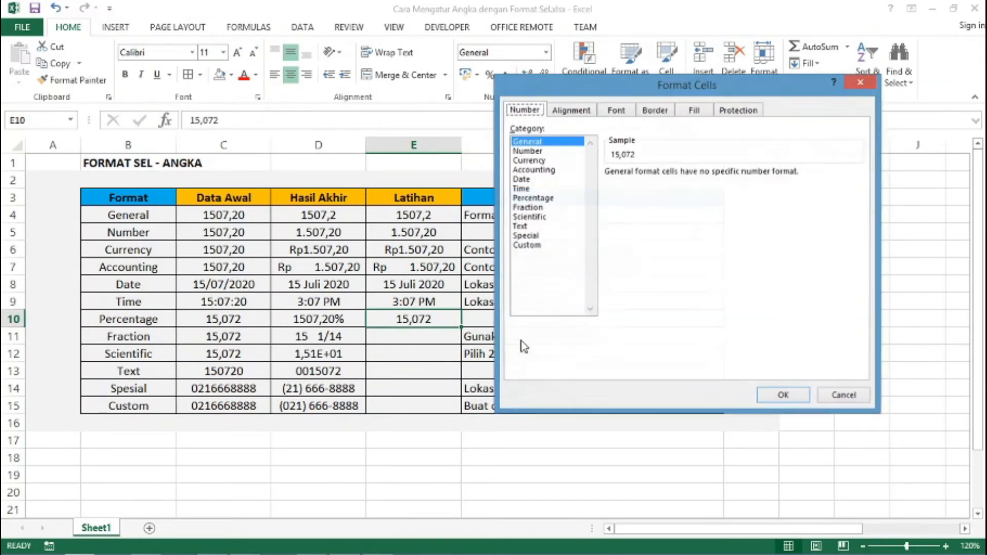
pyautogui.click(539, 199)
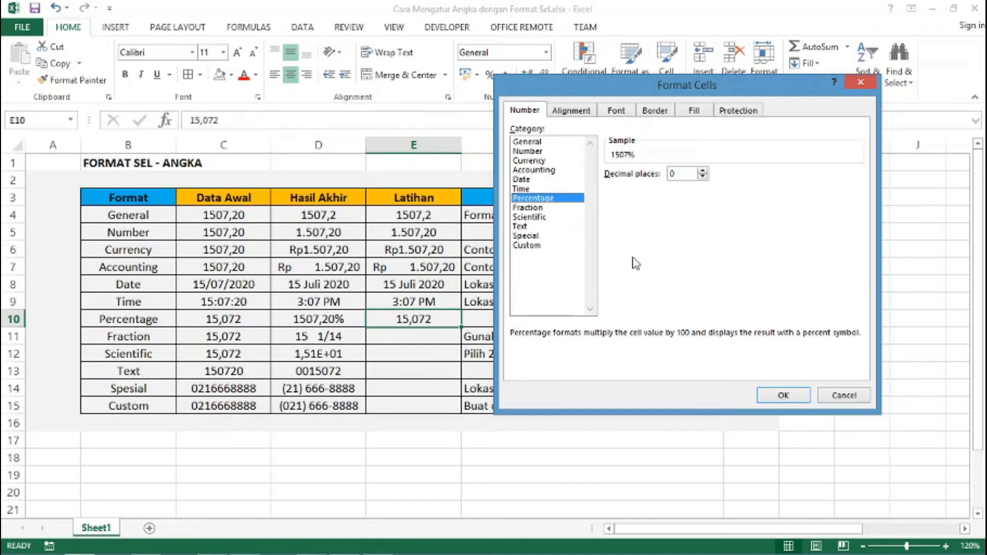
pyautogui.click(702, 171)
pyautogui.click(702, 172)
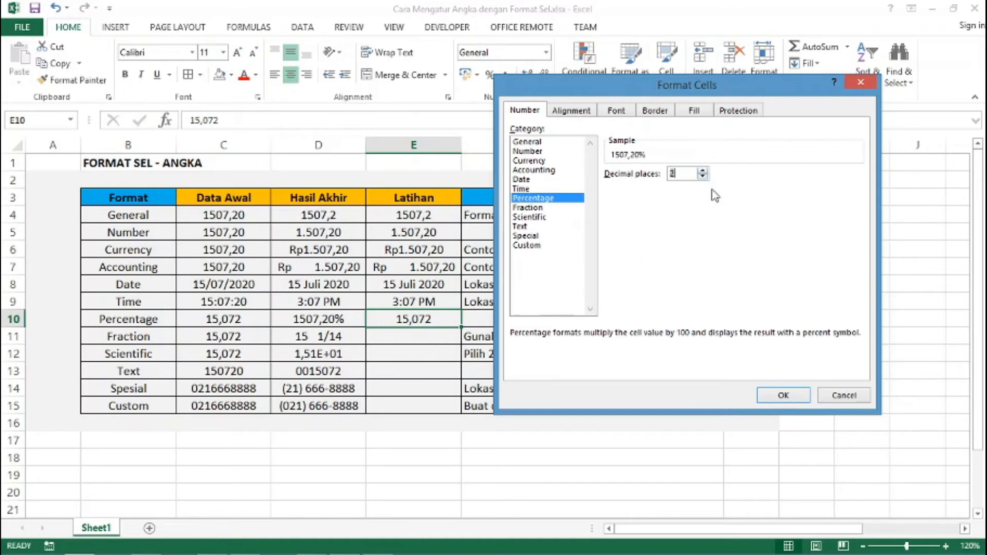
pyautogui.click(781, 395)
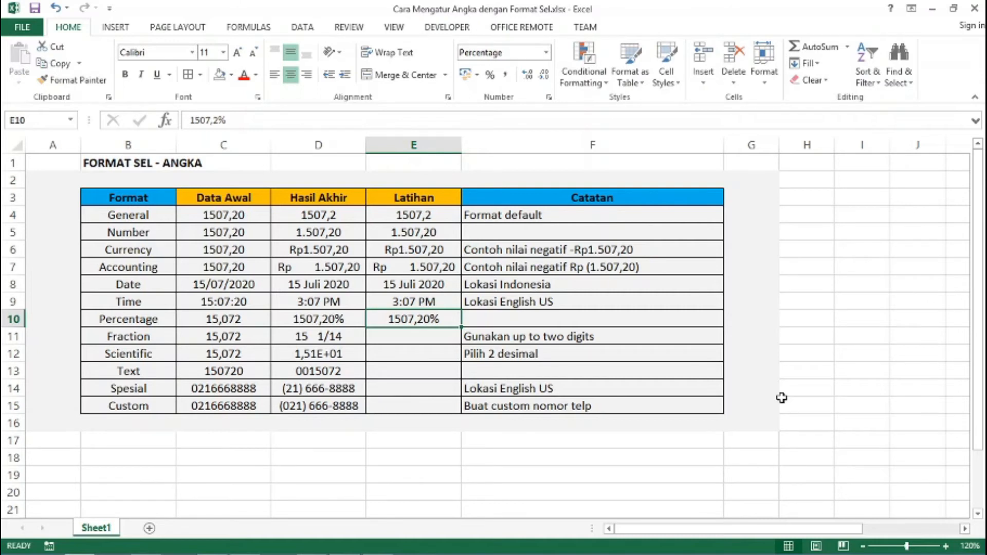
# Enter 15,072 in E11 with the Up to two digits fraction format, showing 15 1/14
pyautogui.click(420, 339)
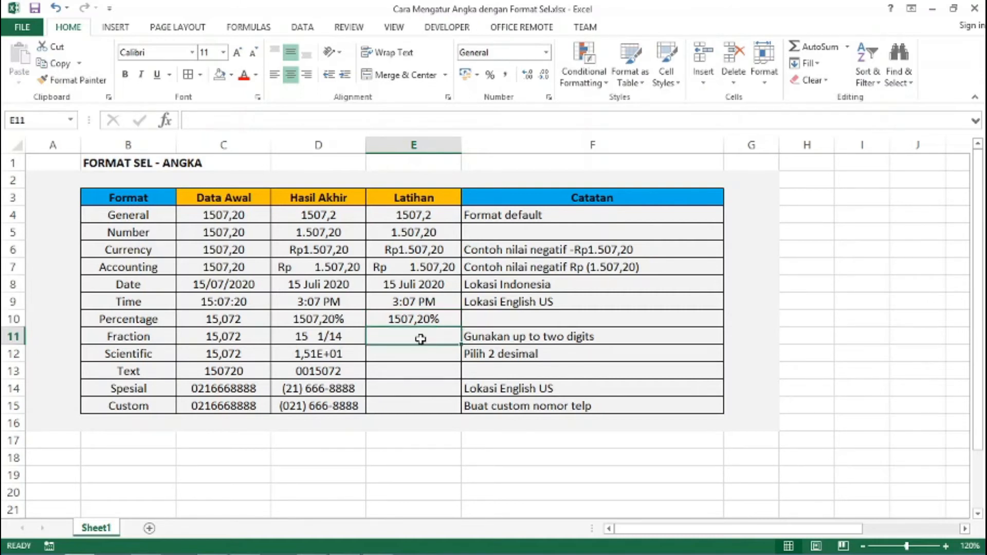
pyautogui.write('15,072')
pyautogui.press('Return')
pyautogui.click(420, 339)
pyautogui.hotkey('ctrl', '1')
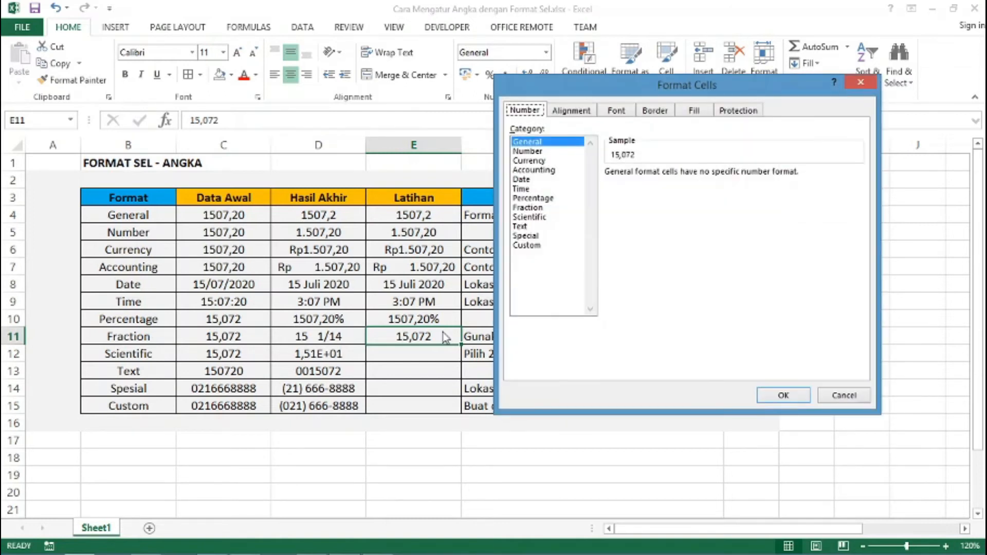
pyautogui.click(537, 211)
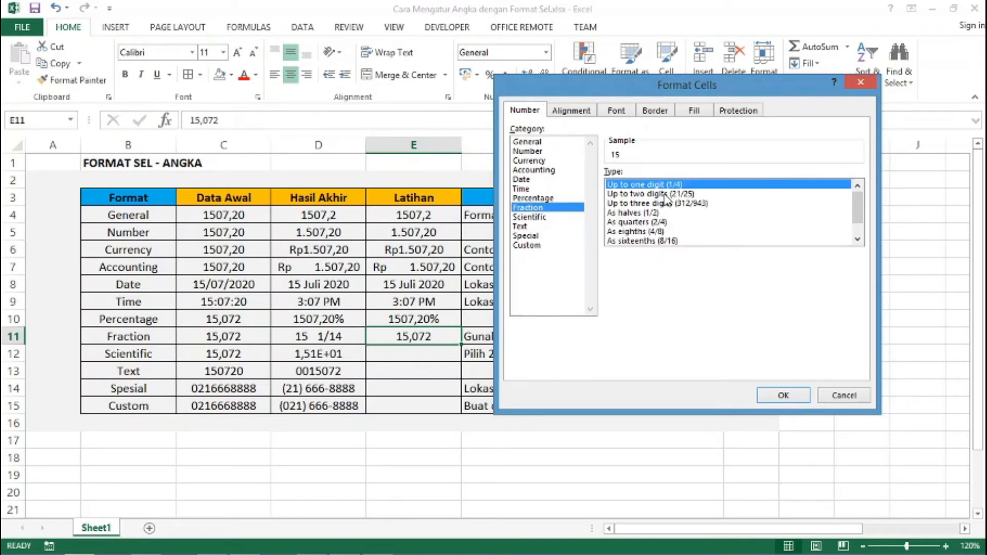
pyautogui.click(666, 194)
pyautogui.click(767, 398)
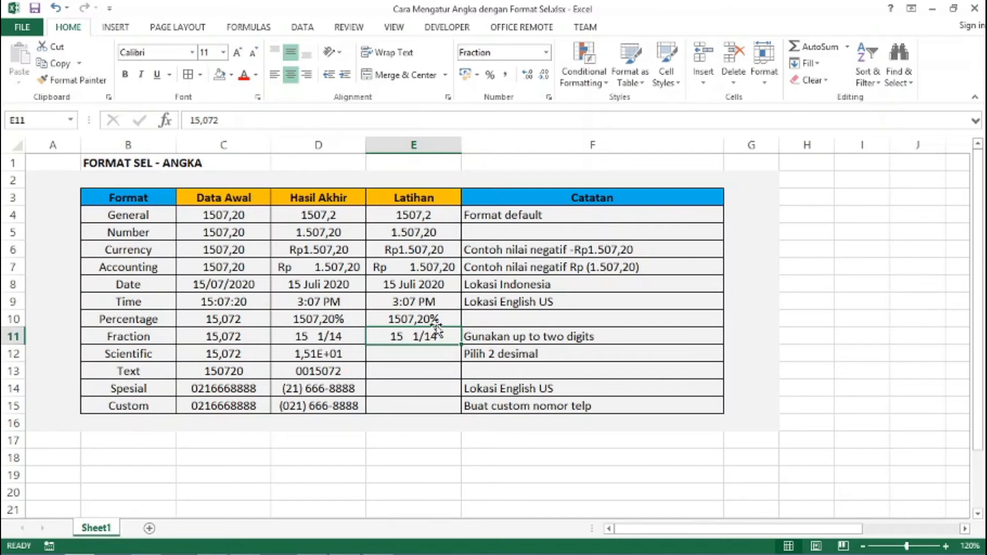
# Enter 15,072 in E12 and format it as Scientific with 2 decimals, showing 1,51E+01
pyautogui.press('Down')
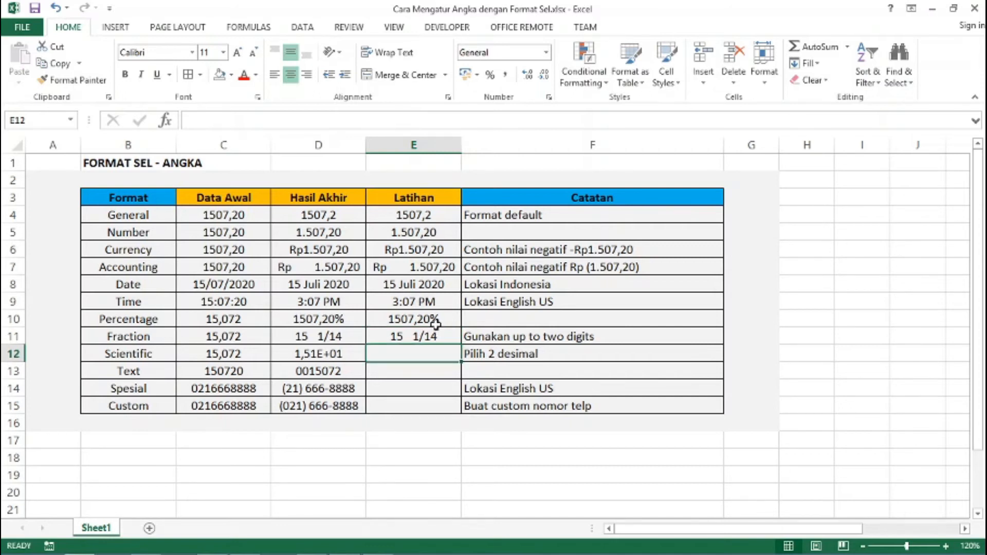
pyautogui.write('15')
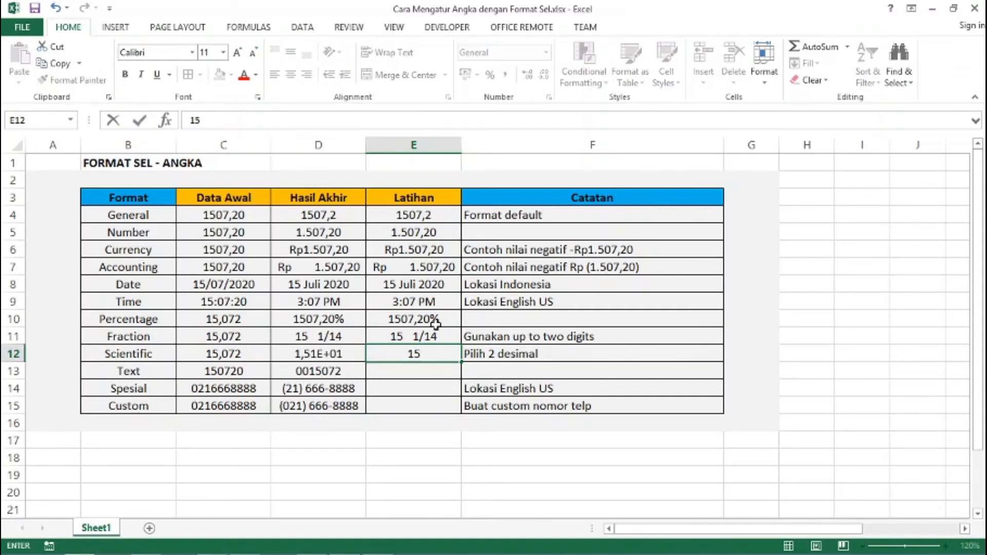
pyautogui.write(',072')
pyautogui.hotkey('ctrl', 'Return')
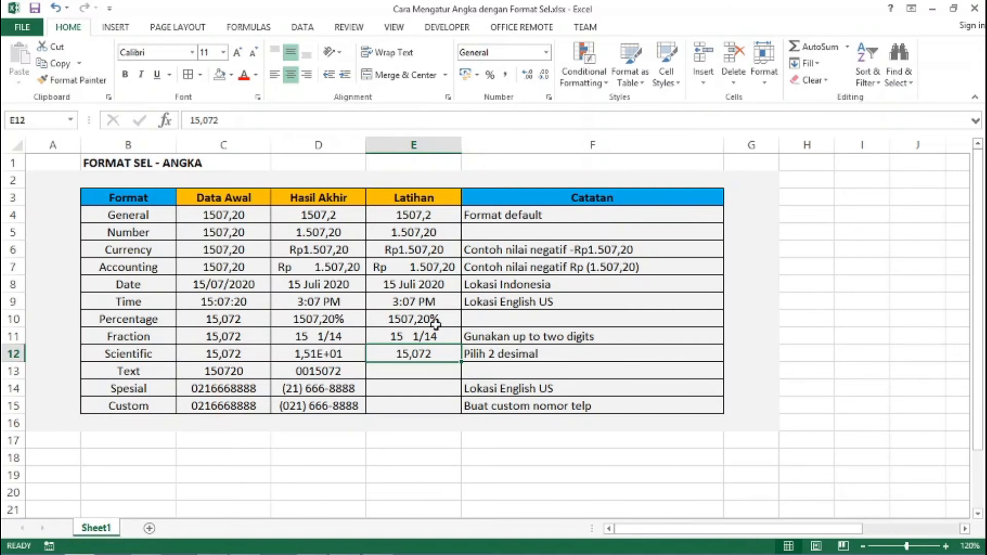
pyautogui.hotkey('ctrl', '1')
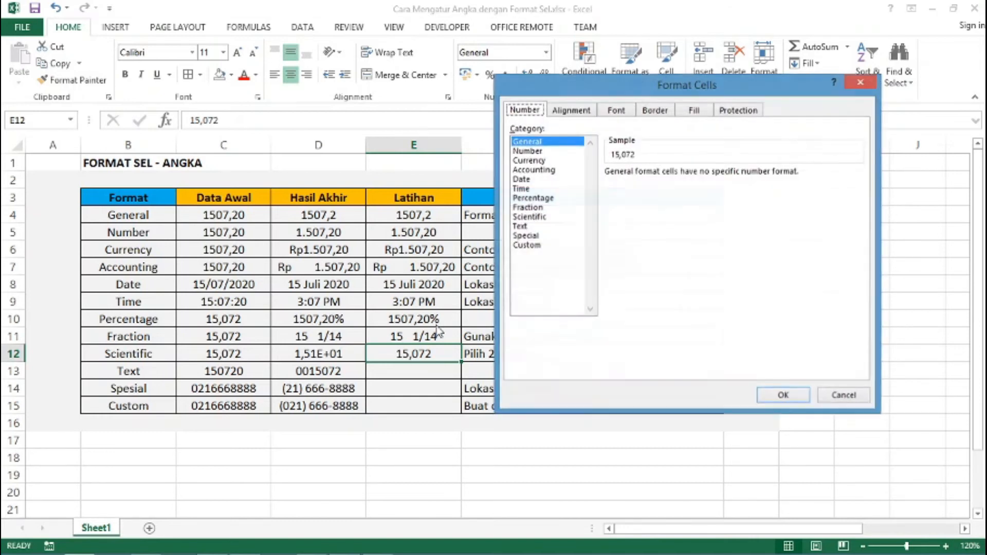
pyautogui.click(528, 217)
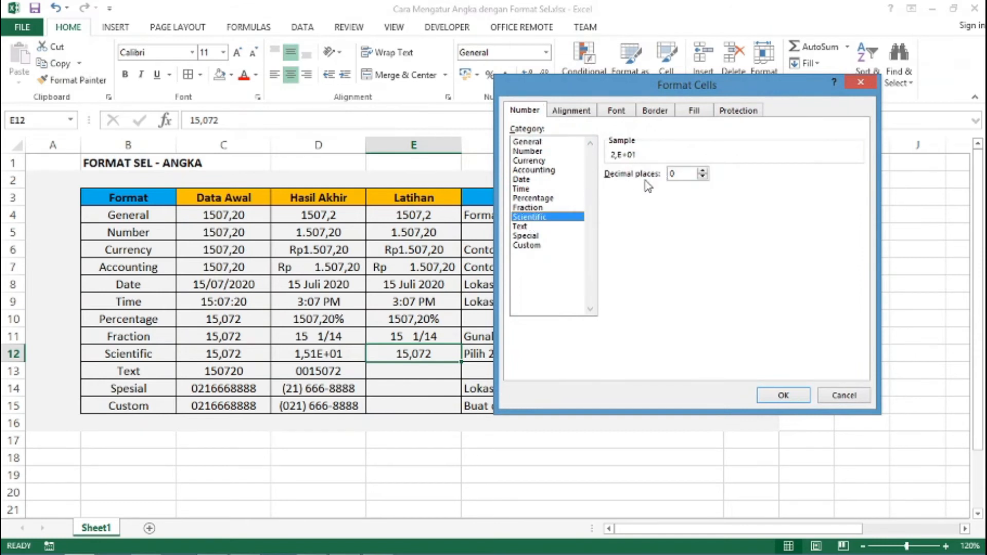
pyautogui.click(703, 171)
pyautogui.click(703, 171)
pyautogui.click(781, 395)
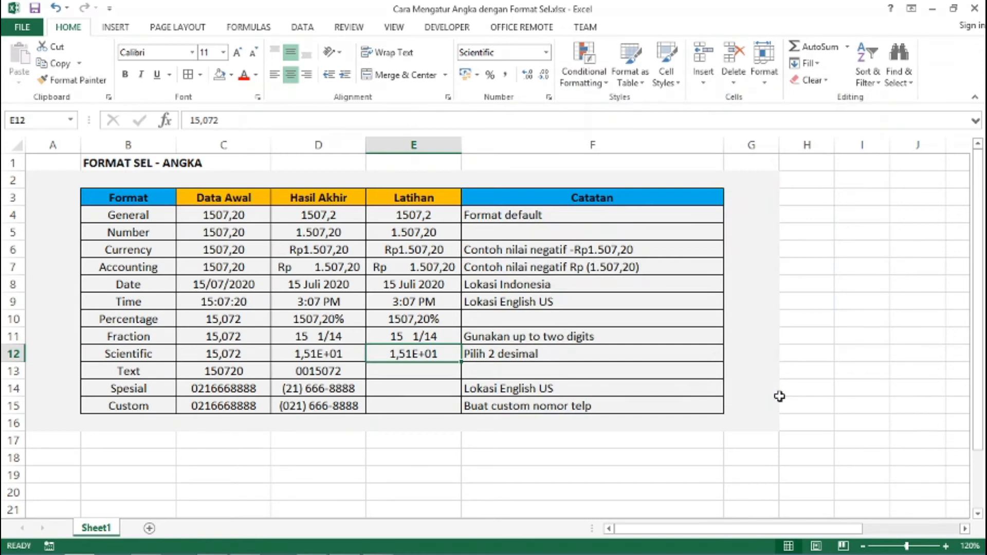
pyautogui.click(393, 370)
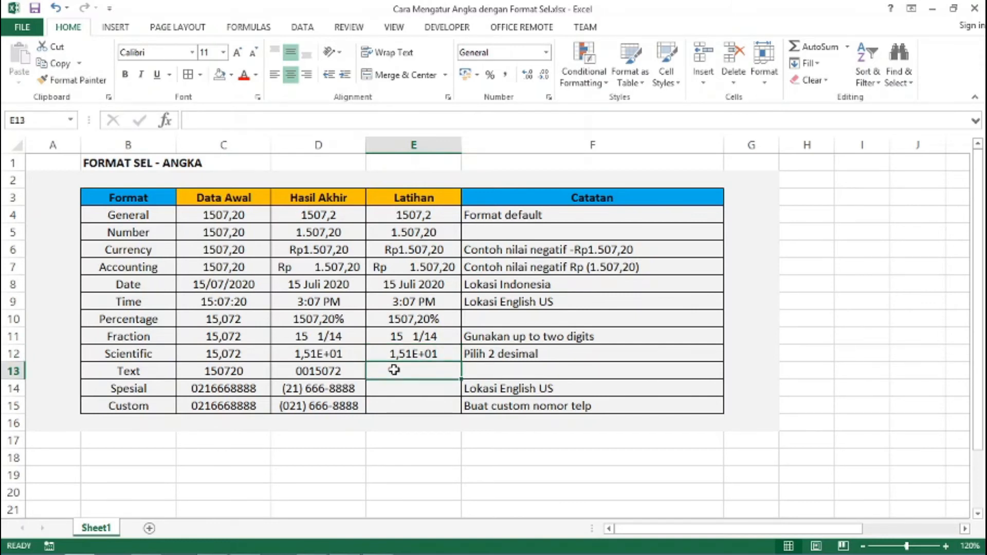
# Enter 150720 in E13 with 00 typed in front; Excel drops the leading zeros
pyautogui.write('1')
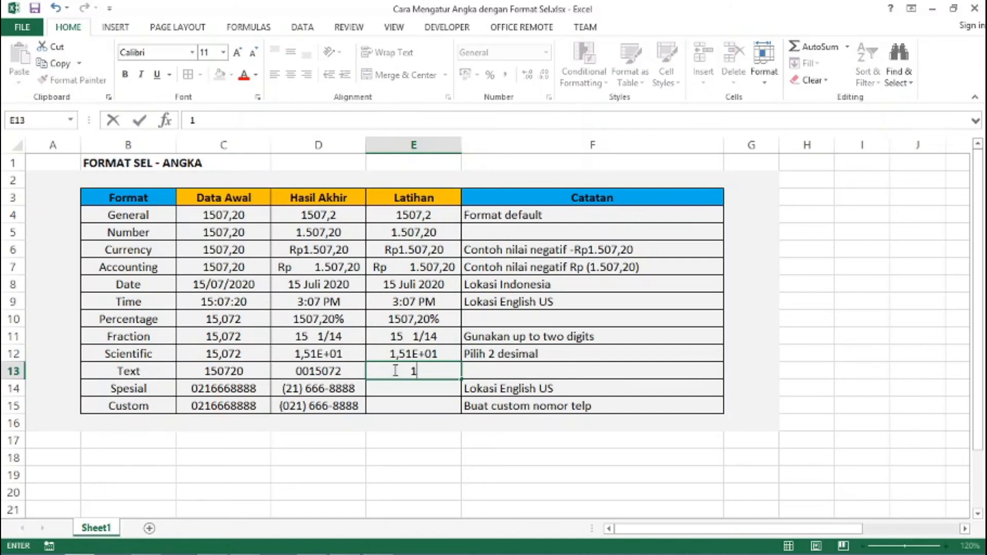
pyautogui.write('50720')
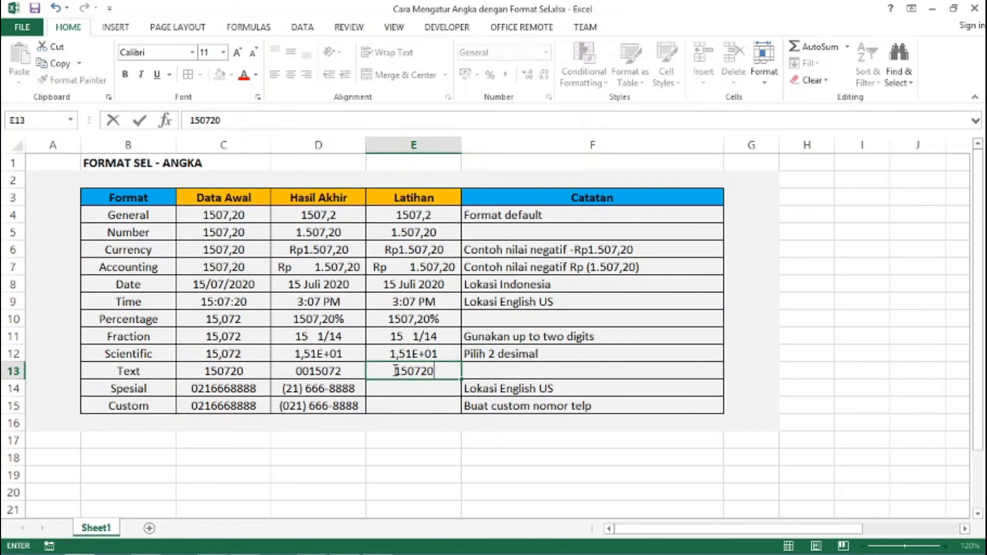
pyautogui.click(396, 371)
pyautogui.write('00')
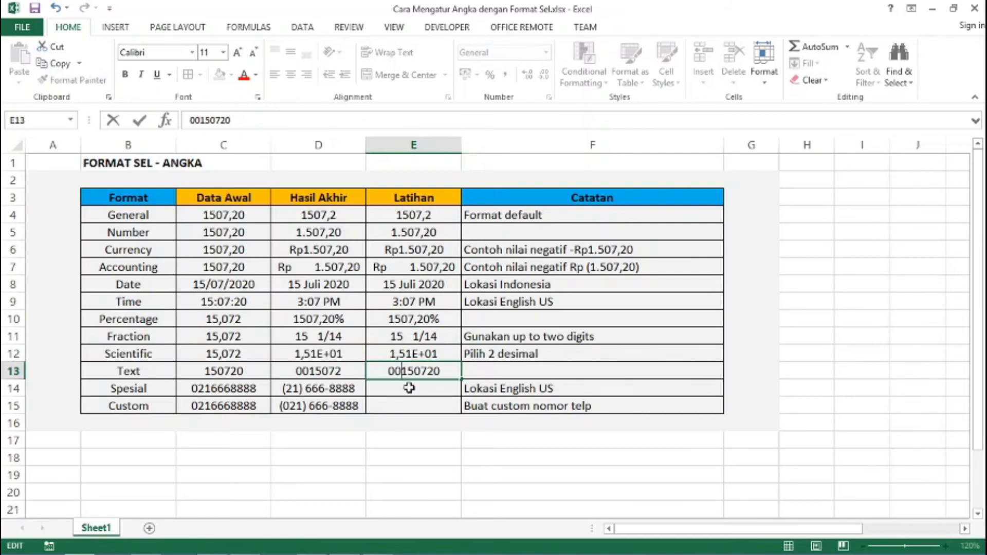
pyautogui.press('Return')
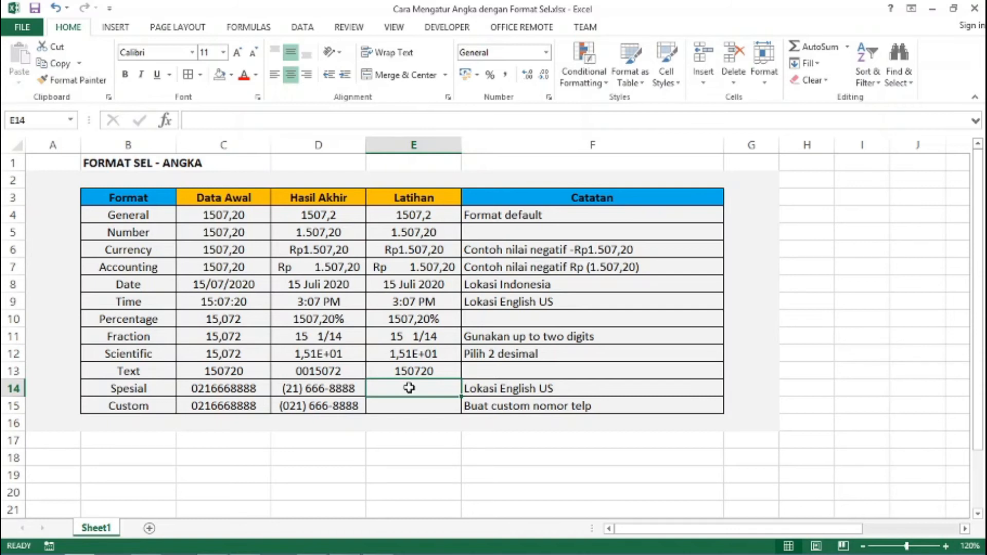
pyautogui.press('Up')
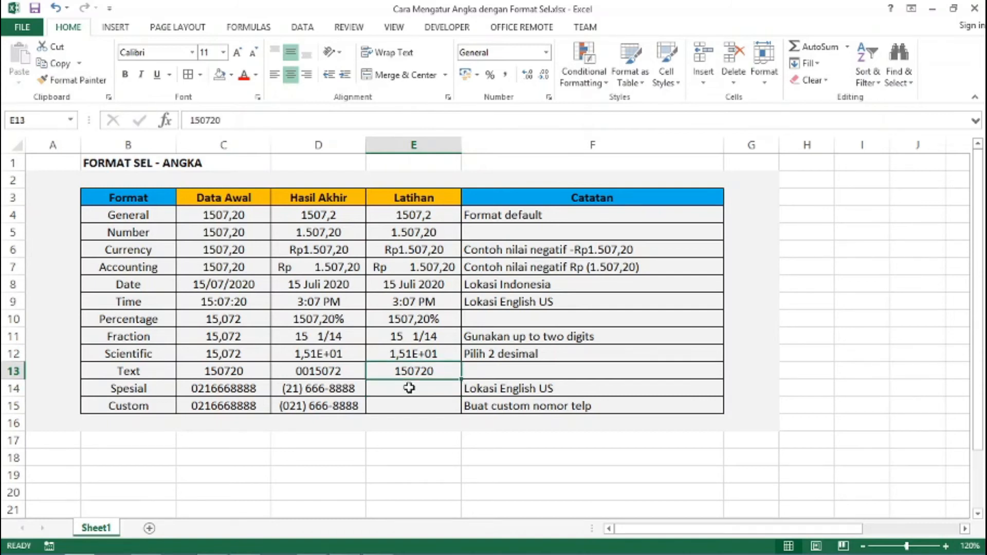
# Set cell E13 to the Text format and edit its value to 0015072
pyautogui.click(548, 52)
pyautogui.scroll(-1, 518, 221)
pyautogui.click(533, 370)
pyautogui.doubleClick(395, 371)
pyautogui.write('00')
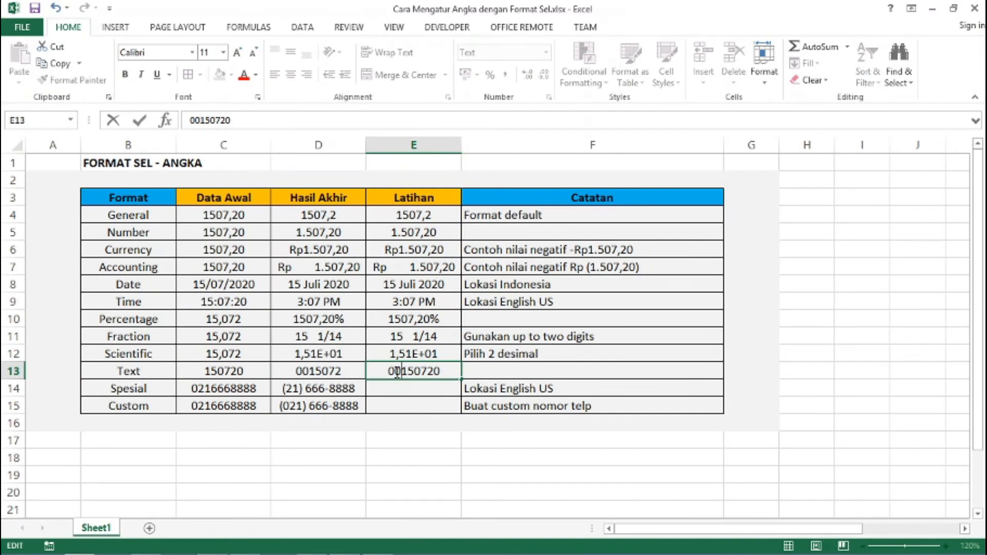
pyautogui.click(443, 371)
pyautogui.press('BackSpace')
pyautogui.press('Return')
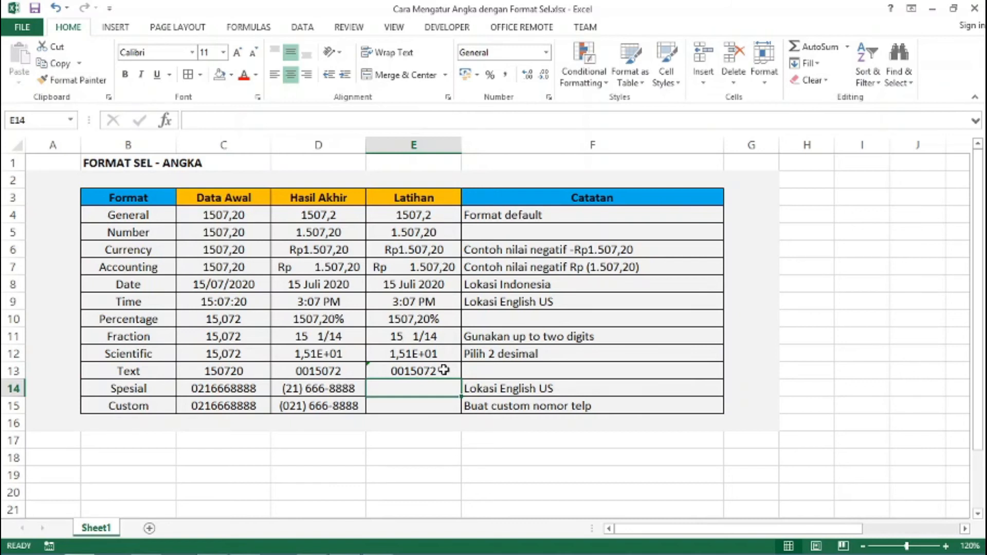
# Re-enter E13 as '0015072 so the leading zeros are kept
pyautogui.click(443, 370)
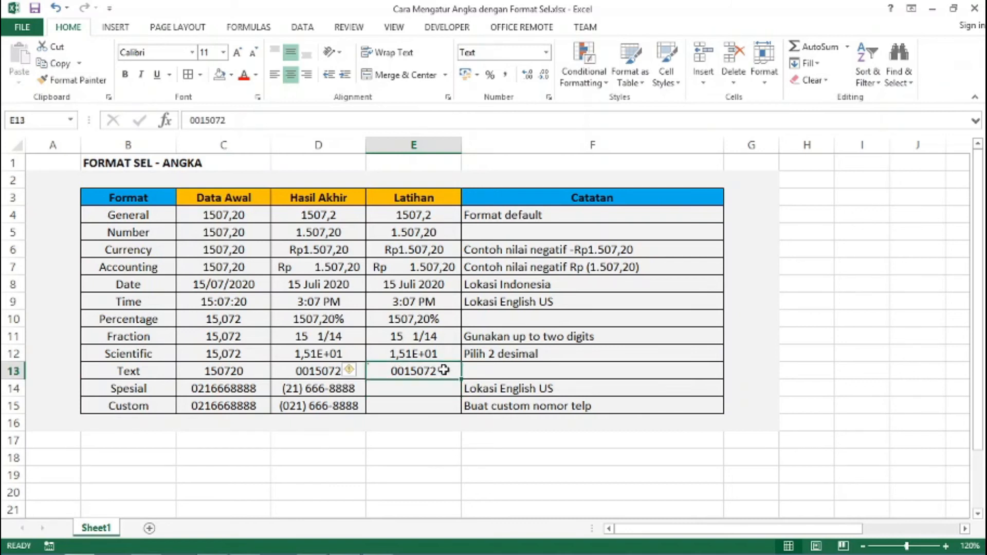
pyautogui.press('BackSpace')
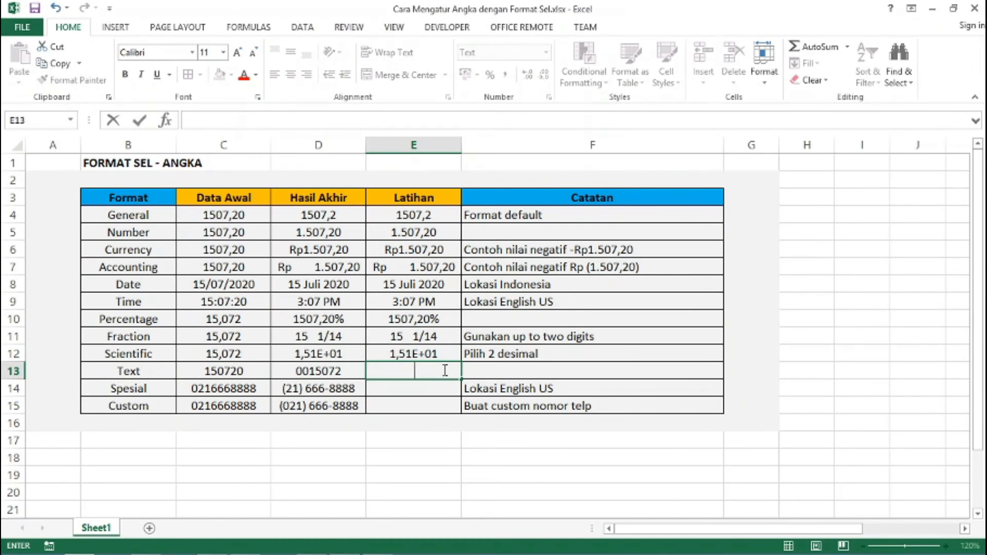
pyautogui.write("'0015072")
pyautogui.press('Return')
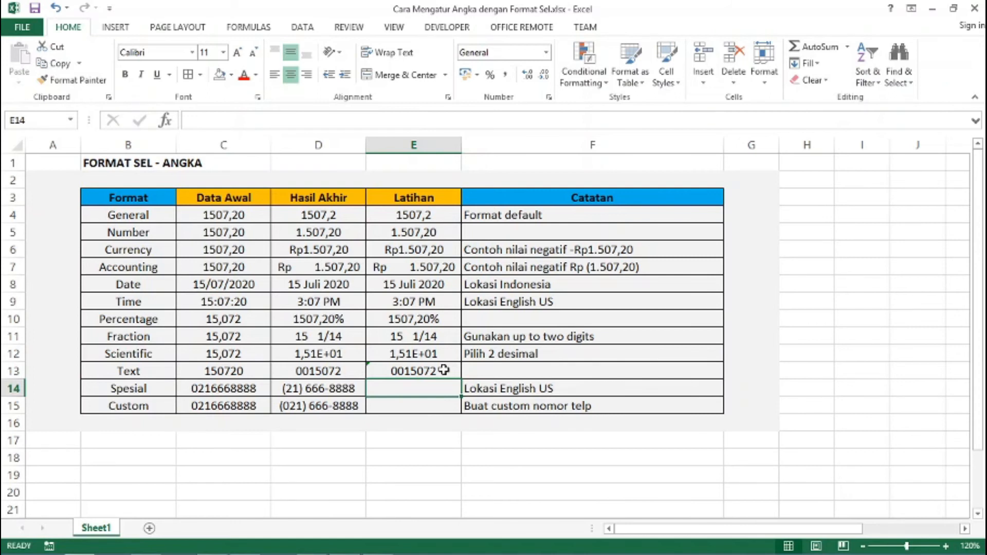
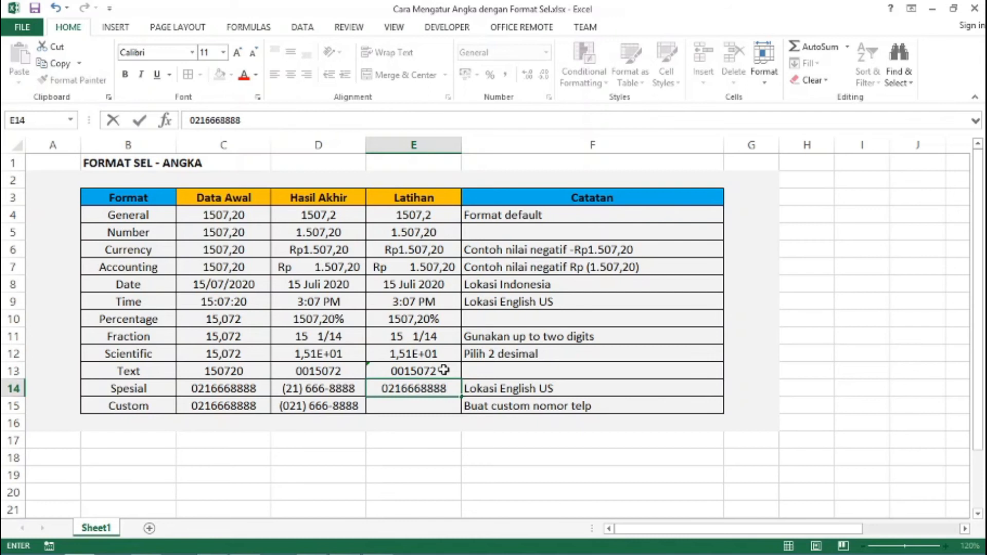
# Enter the sample phone number in E14 and bring up Format Cells for it
pyautogui.press('Return')
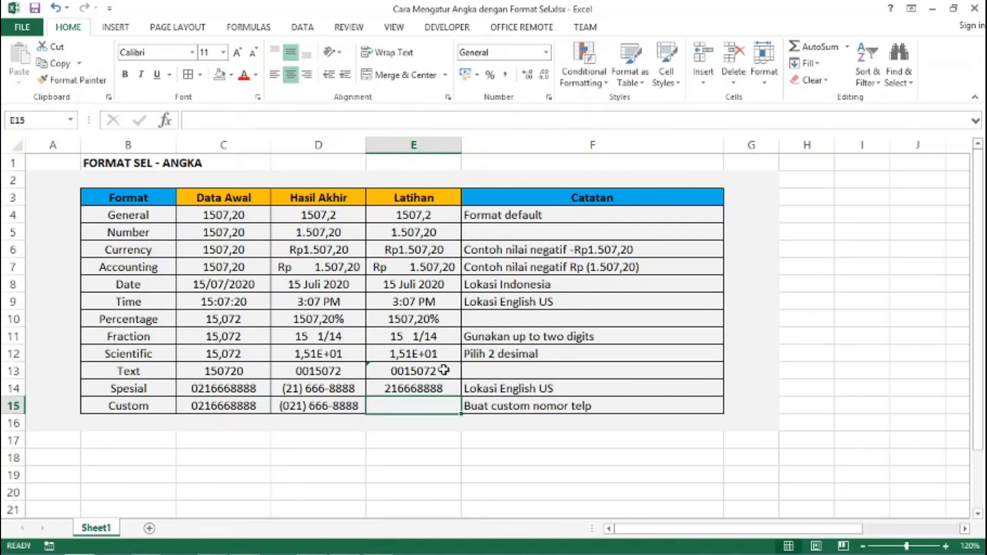
pyautogui.press('Up')
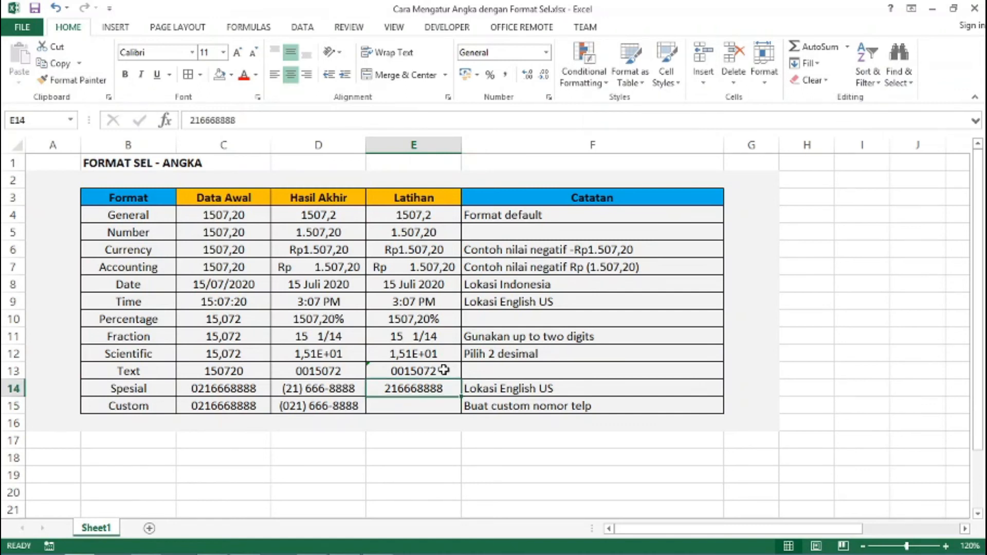
pyautogui.hotkey('ctrl', '1')
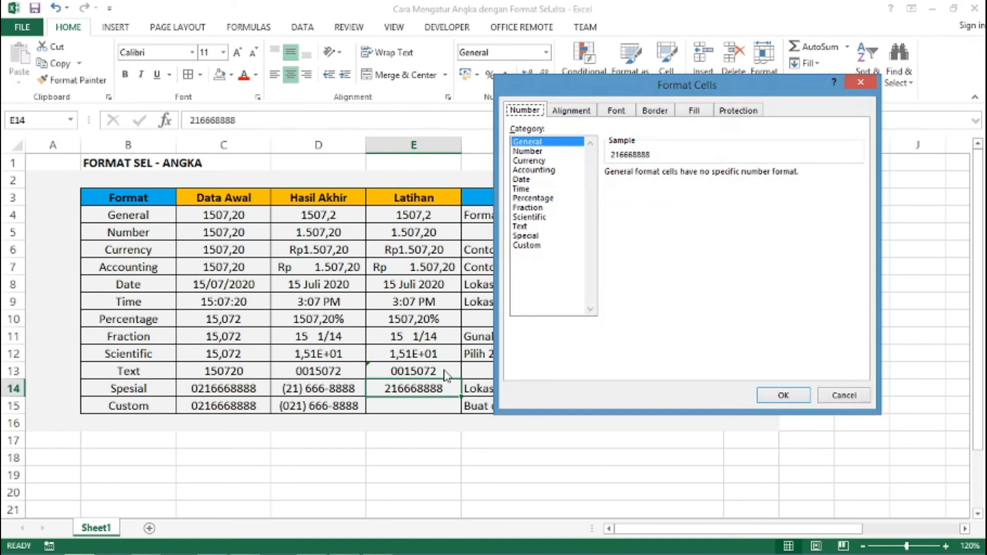
# Apply the Special Phone Number format (English US) to E14, then select E15
pyautogui.click(523, 237)
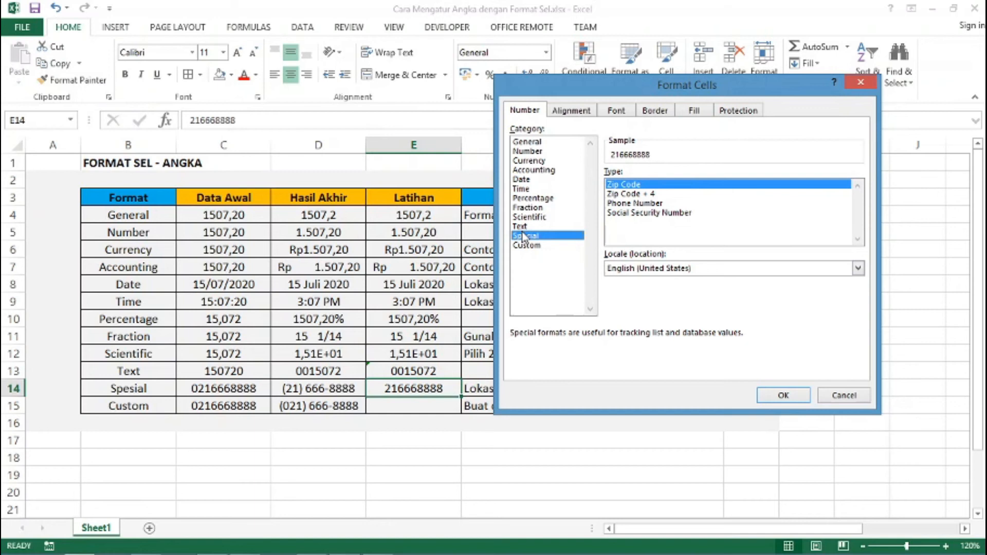
pyautogui.click(622, 204)
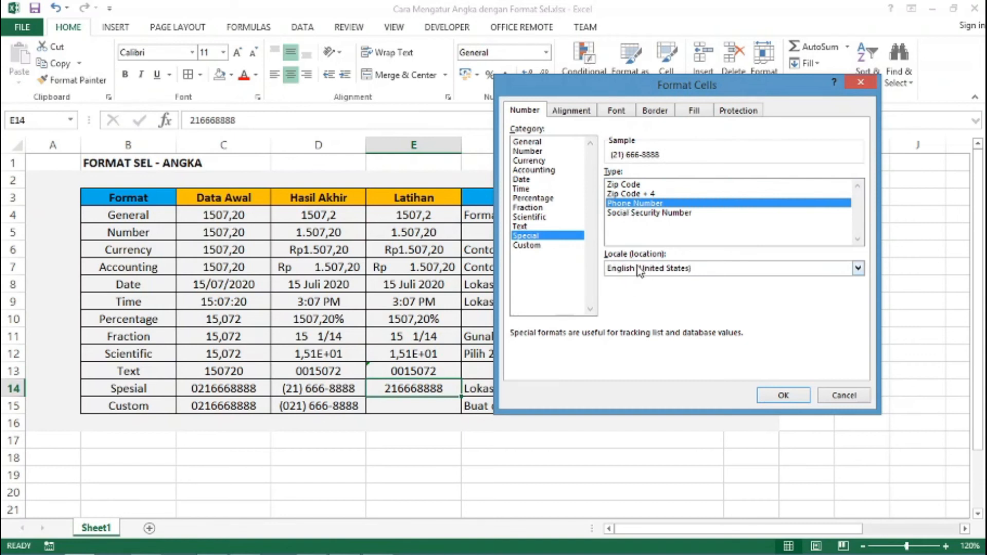
pyautogui.click(790, 397)
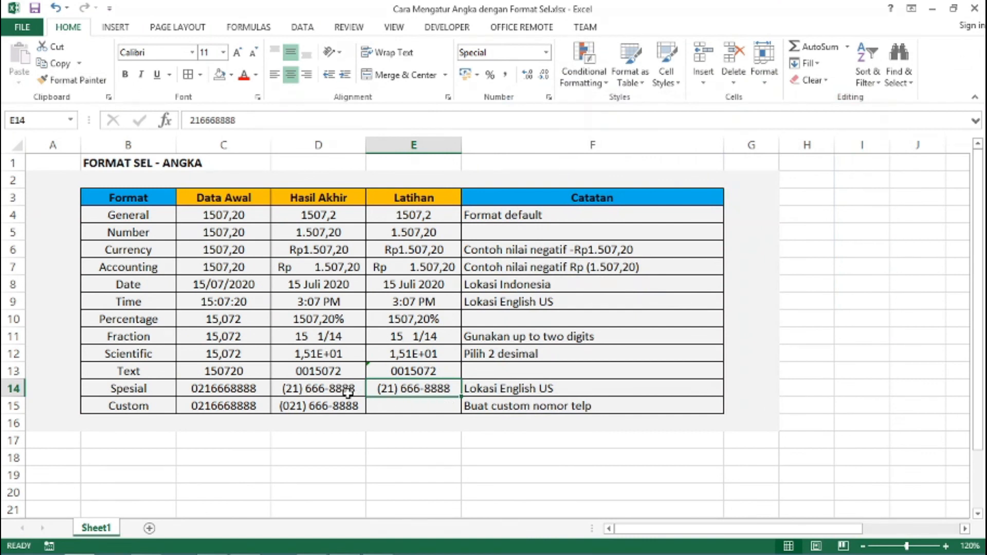
pyautogui.click(390, 408)
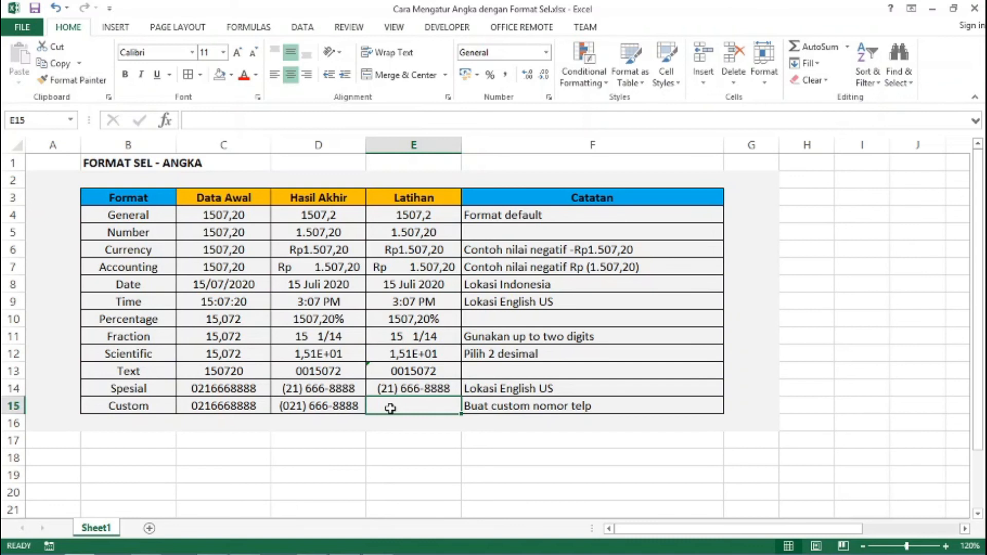
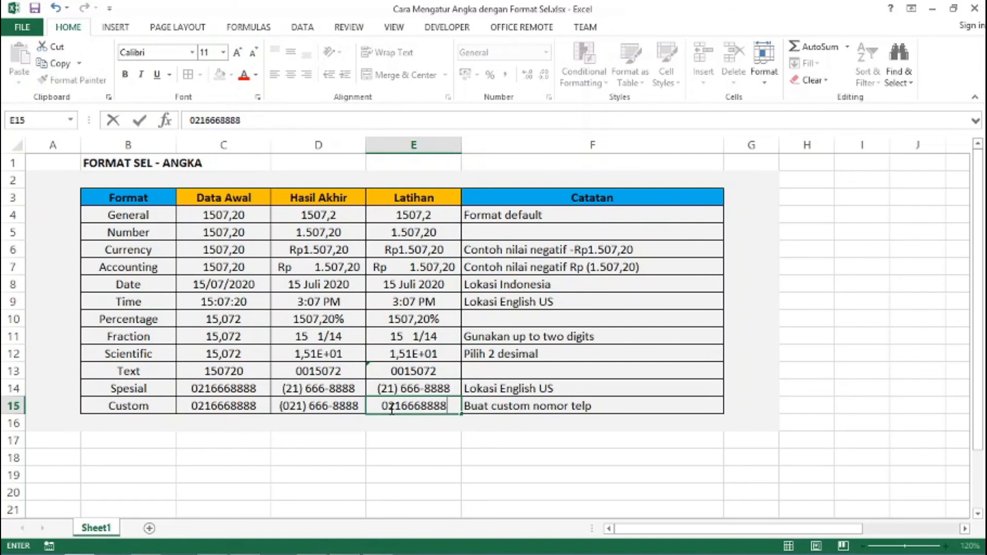
# Enter the sample phone number in E15 and bring up Format Cells for it
pyautogui.hotkey('ctrl', 'Return')
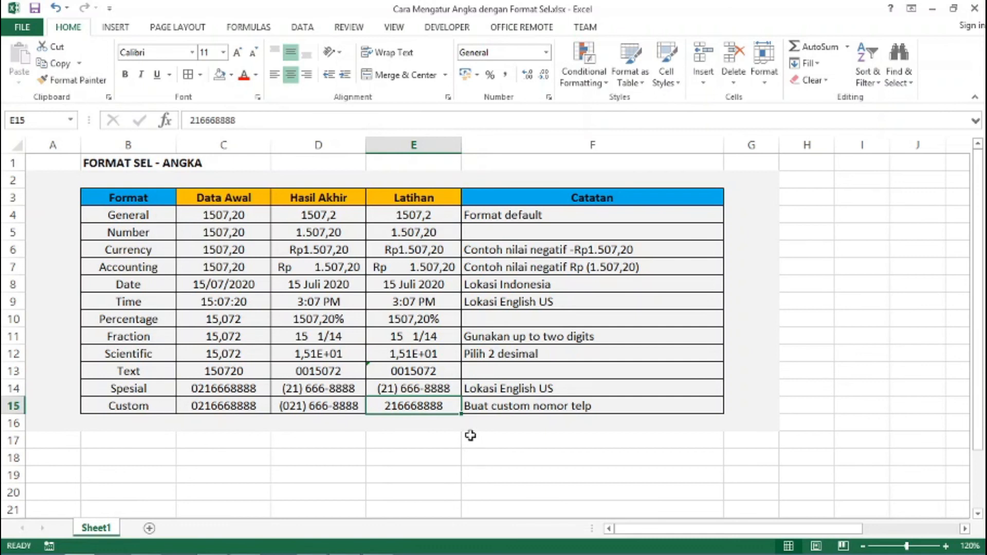
pyautogui.hotkey('ctrl', '1')
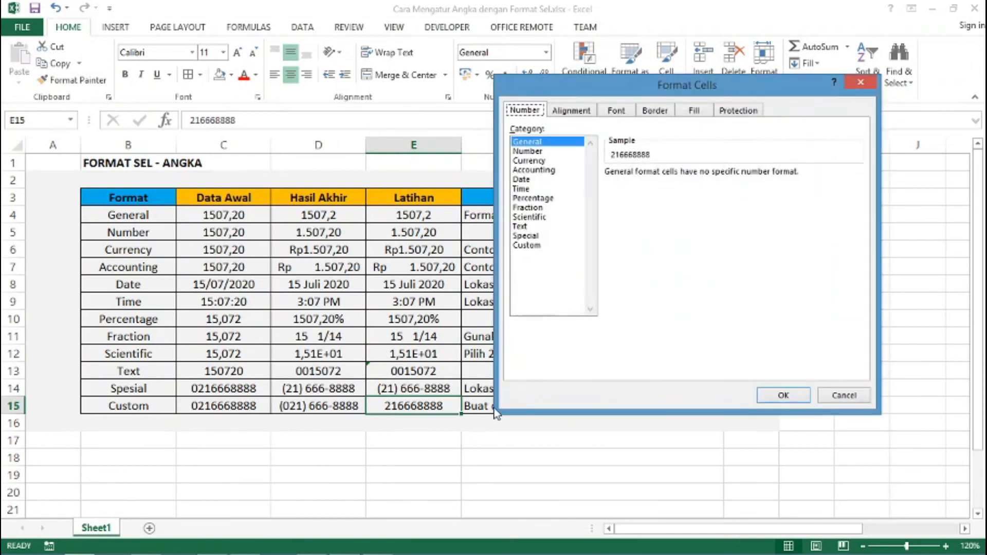
# Give E15 the Custom number format (0##) ###-####
pyautogui.click(529, 246)
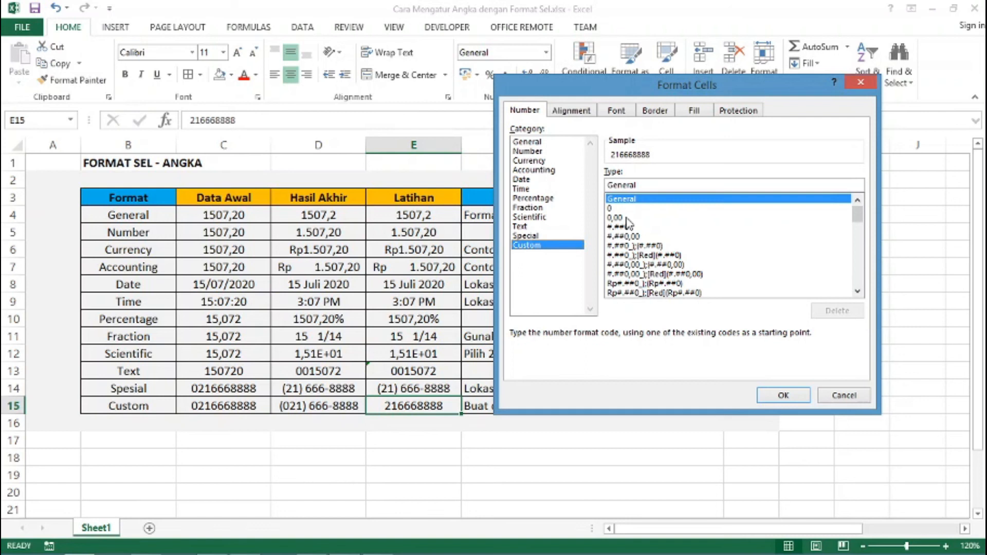
pyautogui.doubleClick(618, 186)
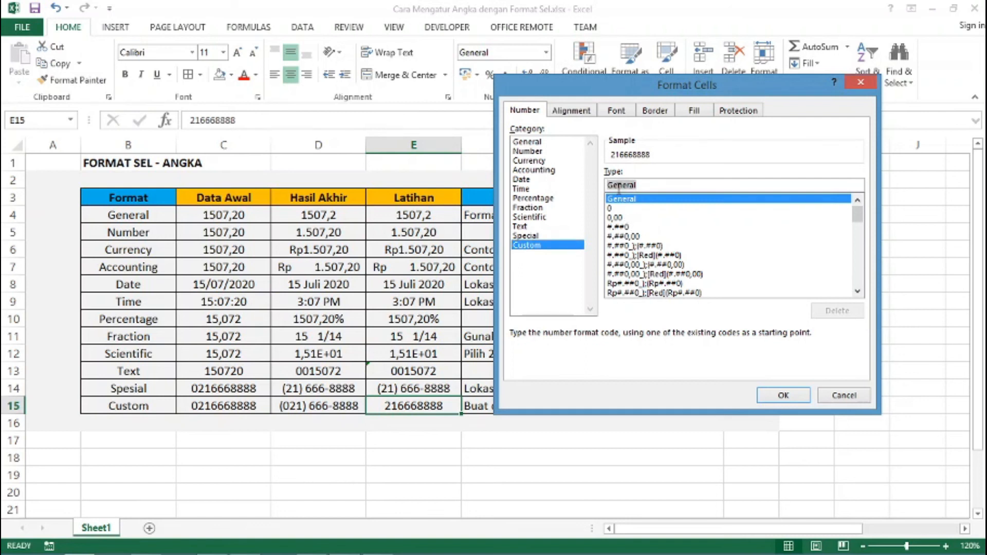
pyautogui.write('(0')
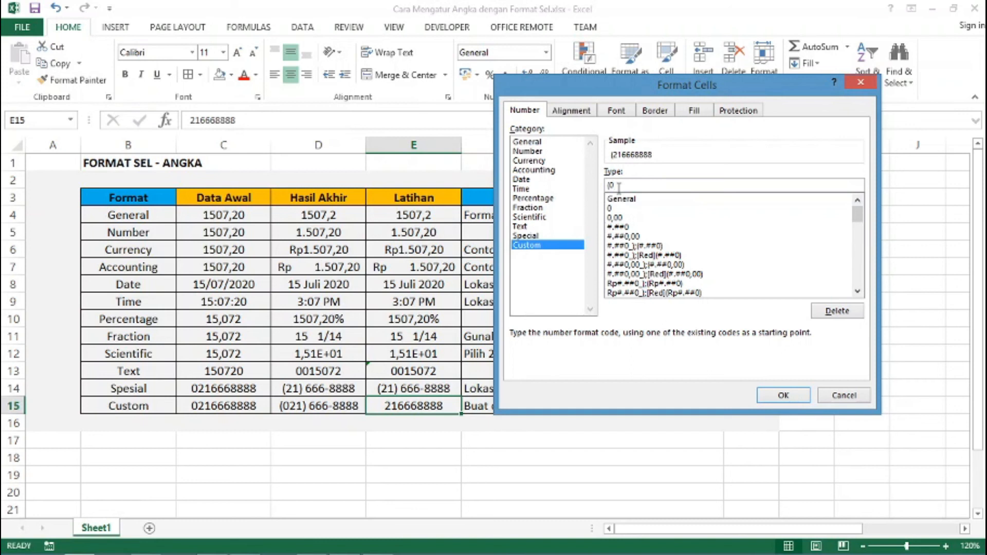
pyautogui.write('##) ###-####')
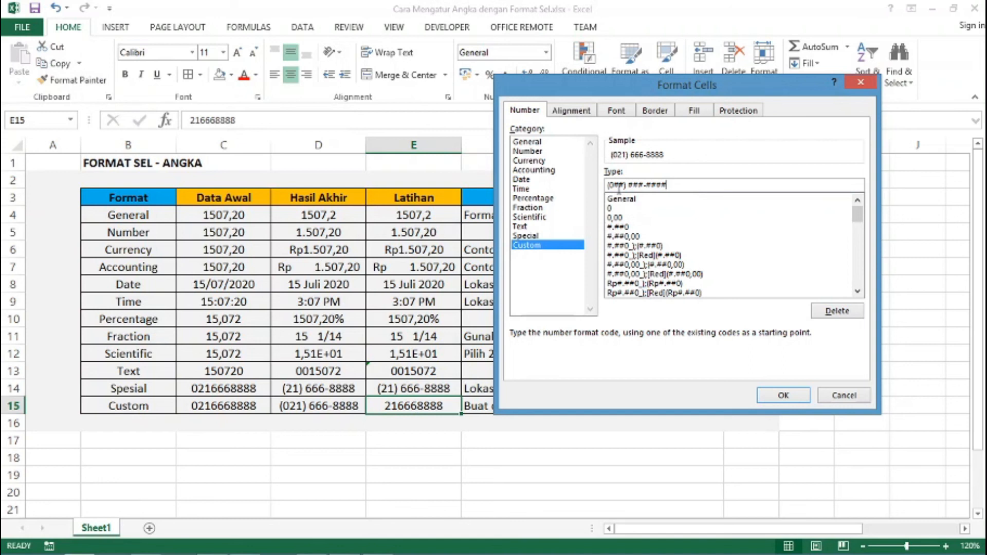
pyautogui.click(783, 395)
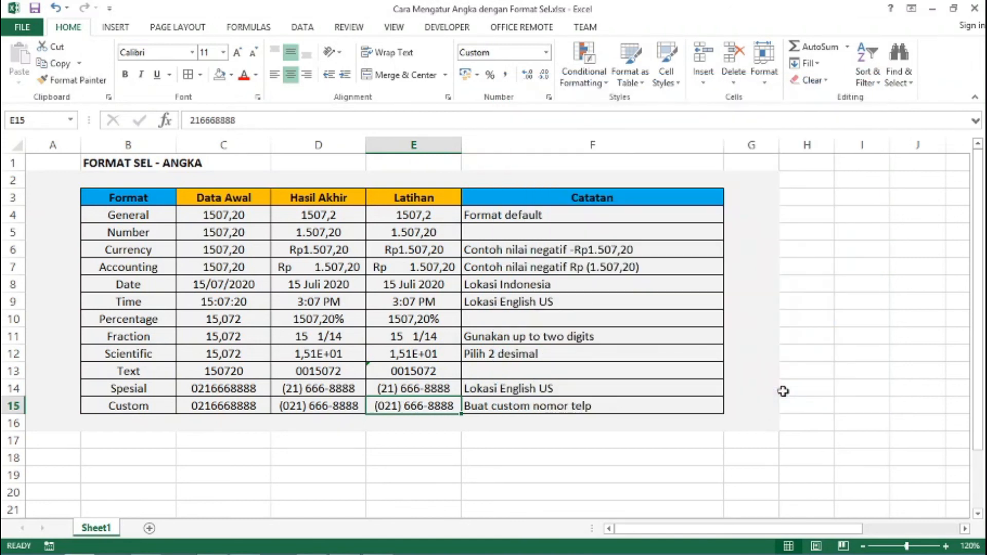